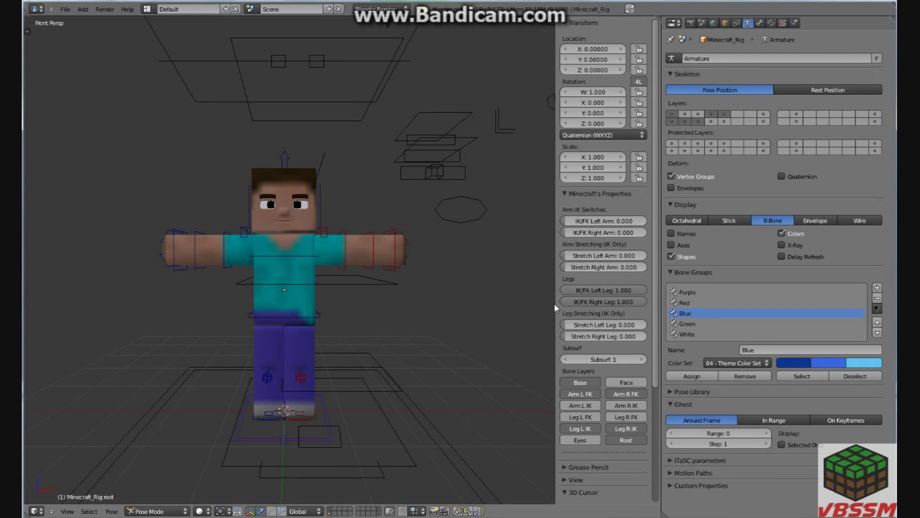
- Show the rig's Face bone layer and move the jaw control open, then view the head closer
{"action": "right_click", "coordinate": [626, 383]}
{"action": "left_click", "coordinate": [622, 383]}
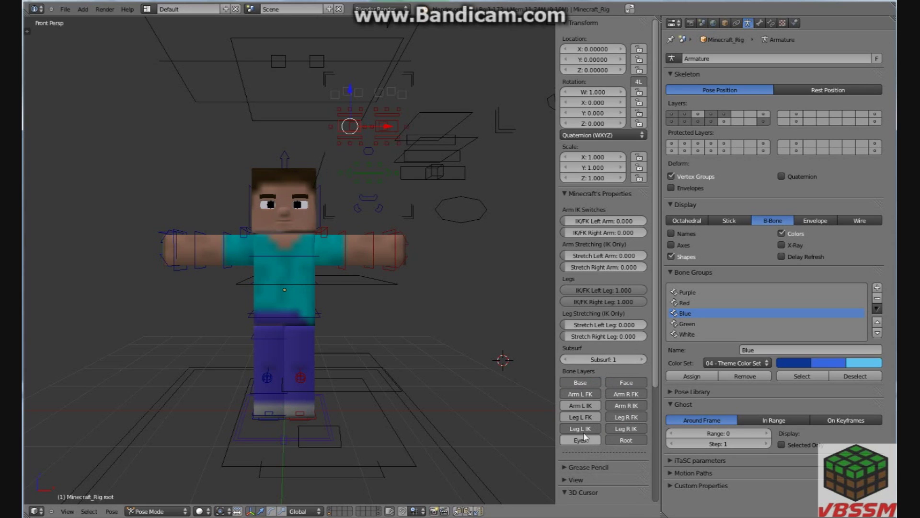
{"action": "right_click", "coordinate": [364, 197]}
{"action": "key", "text": "g"}
{"action": "left_click", "coordinate": [360, 222]}
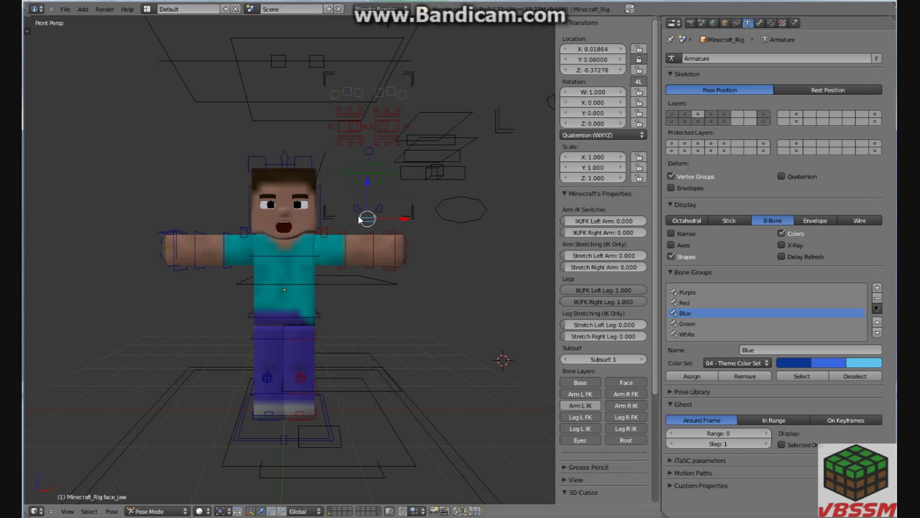
{"action": "scroll", "coordinate": [324, 190], "scroll_direction": "up", "scroll_amount": 4}
{"action": "middle_click_drag", "start_coordinate": [355, 174], "coordinate": [291, 236]}
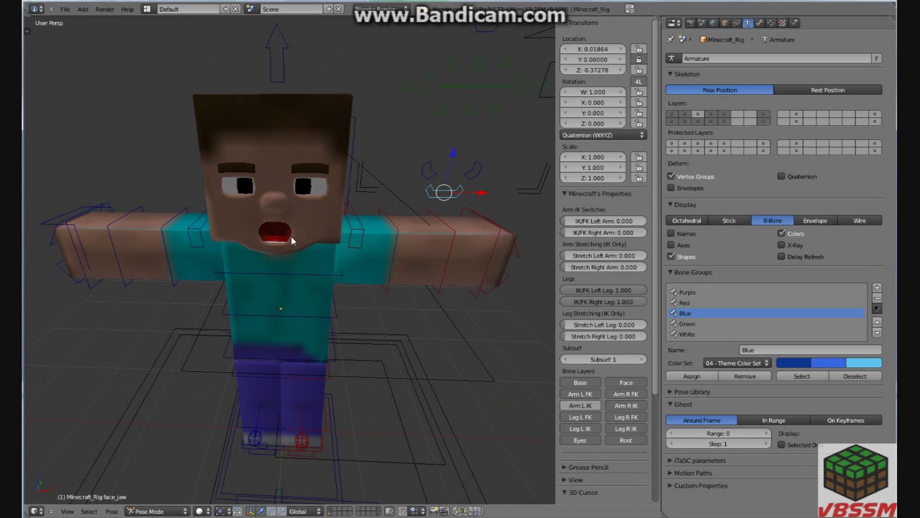
{"action": "middle_click_drag", "start_coordinate": [405, 177], "coordinate": [273, 192]}
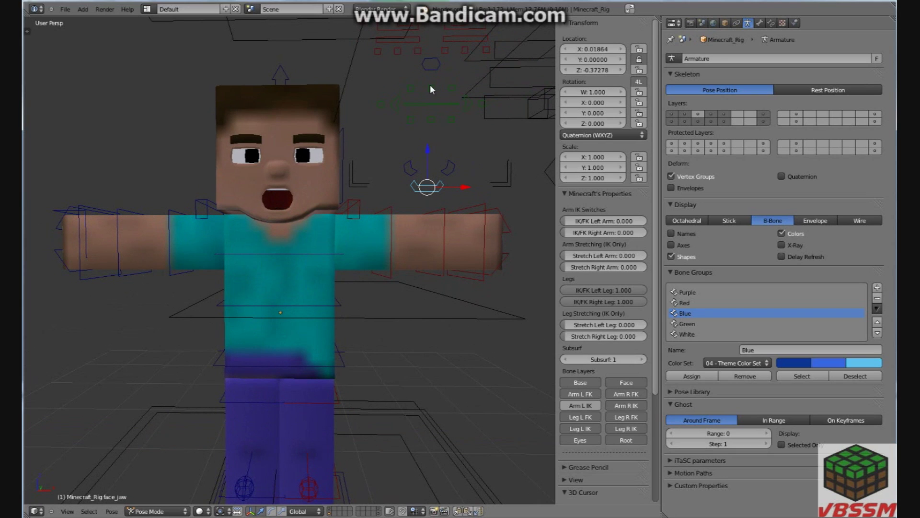
- Test-move the mouth and jaw controls, cancelling each move
{"action": "right_click", "coordinate": [427, 108]}
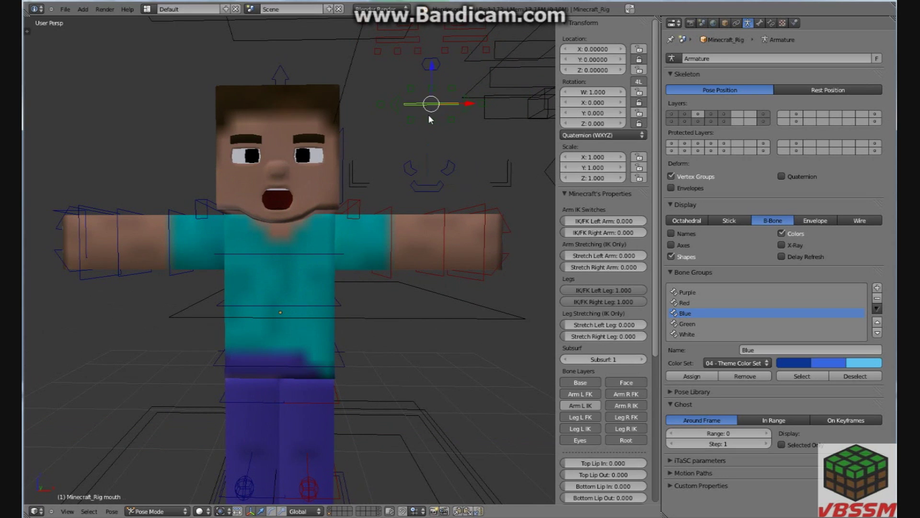
{"action": "key", "text": "g"}
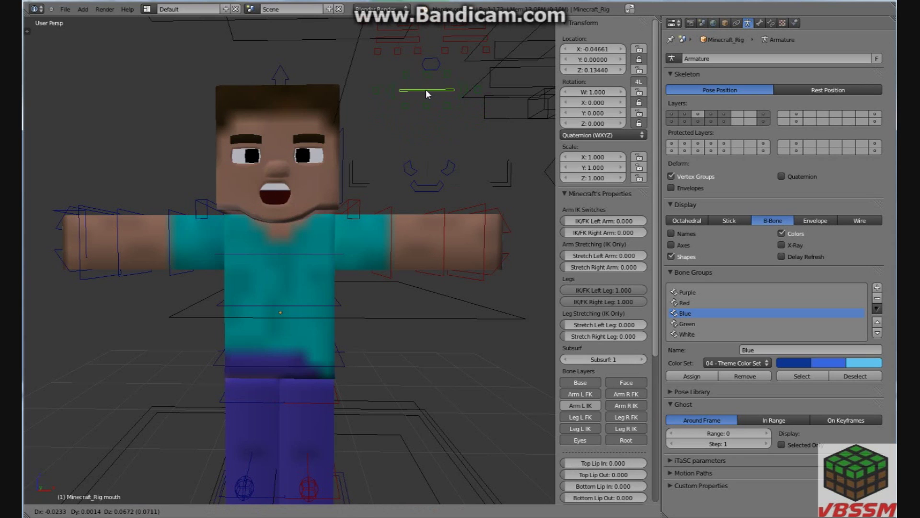
{"action": "key", "text": "Escape"}
{"action": "scroll", "coordinate": [383, 114], "scroll_direction": "down", "scroll_amount": 2}
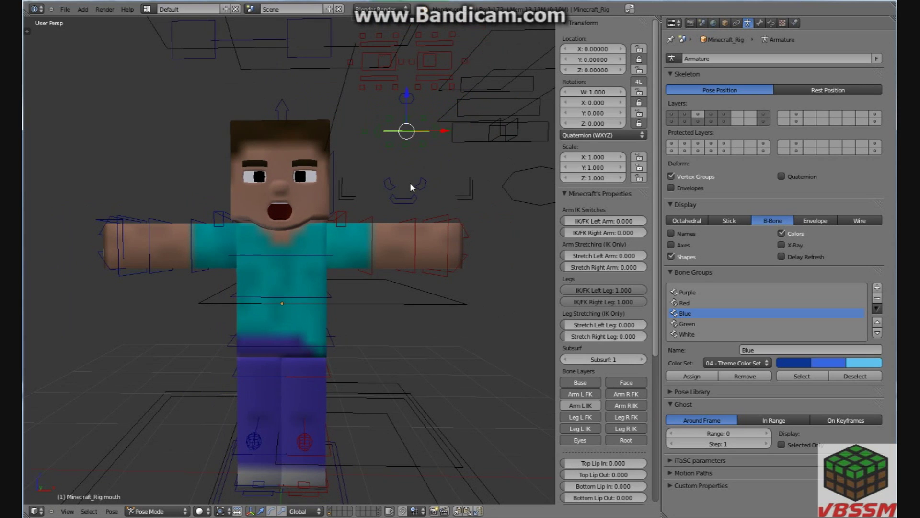
{"action": "right_click", "coordinate": [403, 168]}
{"action": "key", "text": "g"}
{"action": "key", "text": "Escape"}
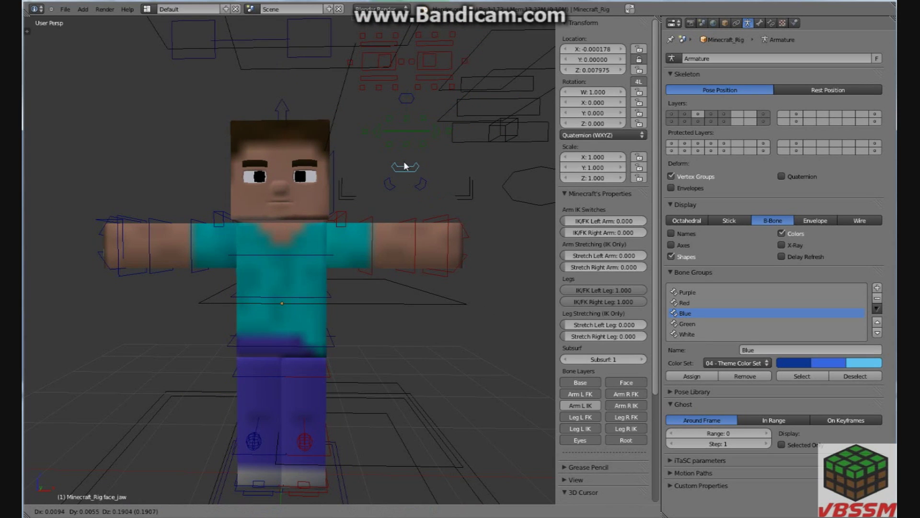
- Try the mouth corner and top lip controls, then clear the left mouth corner's location with Alt+G
{"action": "right_click", "coordinate": [379, 128]}
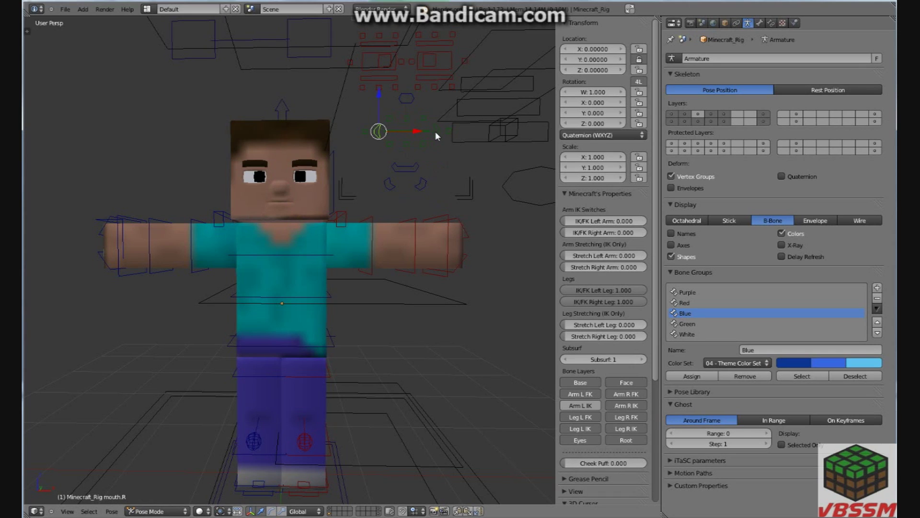
{"action": "right_click", "coordinate": [435, 131], "text": "shift"}
{"action": "left_click_drag", "start_coordinate": [406, 90], "coordinate": [409, 149]}
{"action": "key", "text": "Escape"}
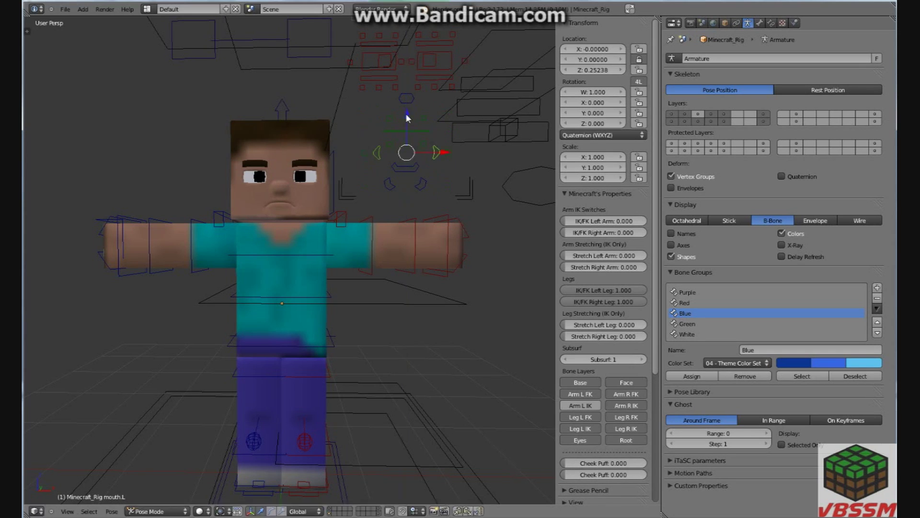
{"action": "right_click", "coordinate": [406, 115]}
{"action": "right_click", "coordinate": [412, 166]}
{"action": "key", "text": "g"}
{"action": "key", "text": "Escape"}
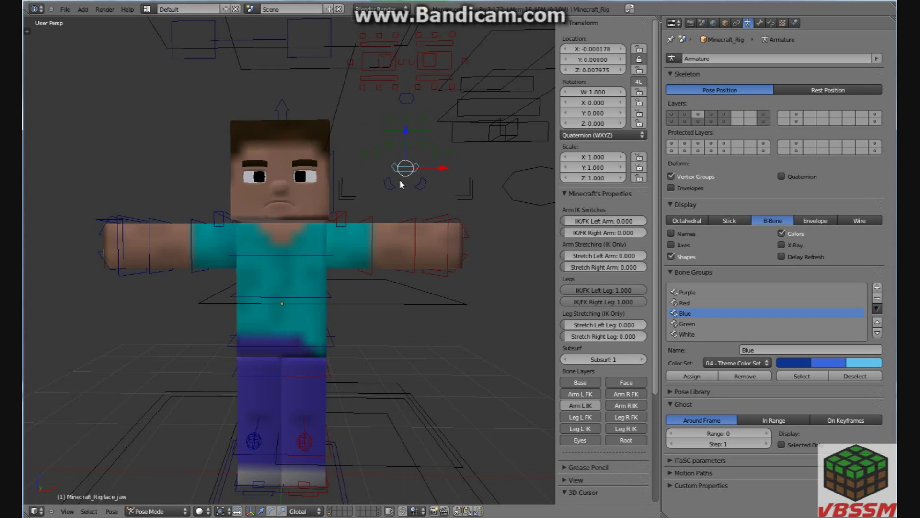
{"action": "key", "text": "alt+g"}
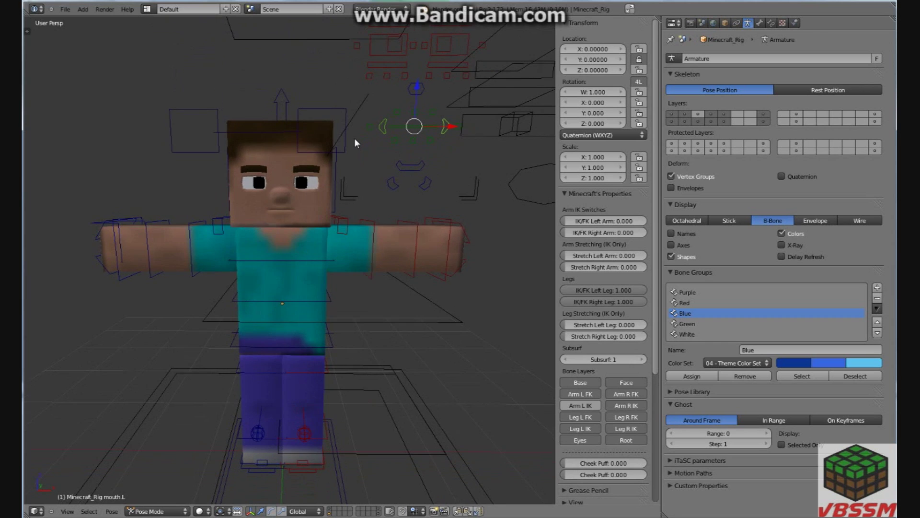
{"action": "scroll", "coordinate": [349, 140], "scroll_direction": "down", "scroll_amount": 2}
{"action": "right_click", "coordinate": [253, 209]}
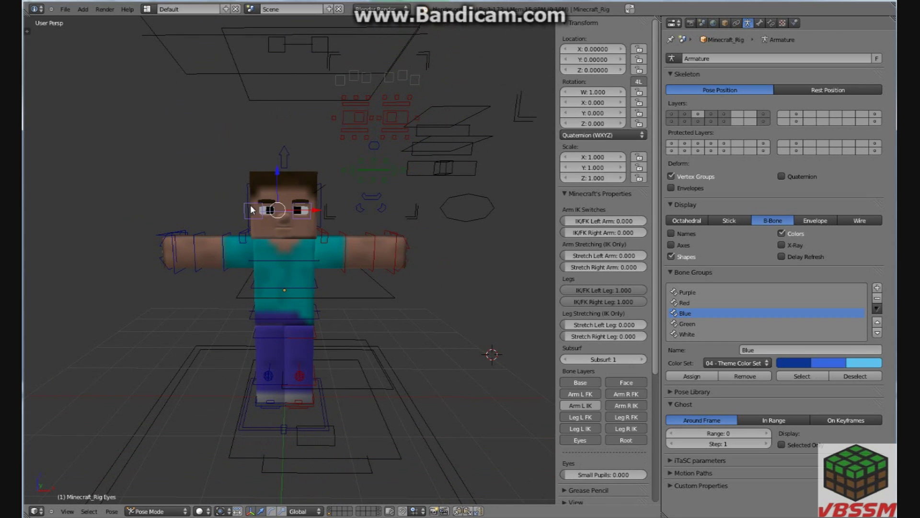
{"action": "key", "text": "r"}
{"action": "key", "text": "Escape"}
{"action": "right_click", "coordinate": [262, 217]}
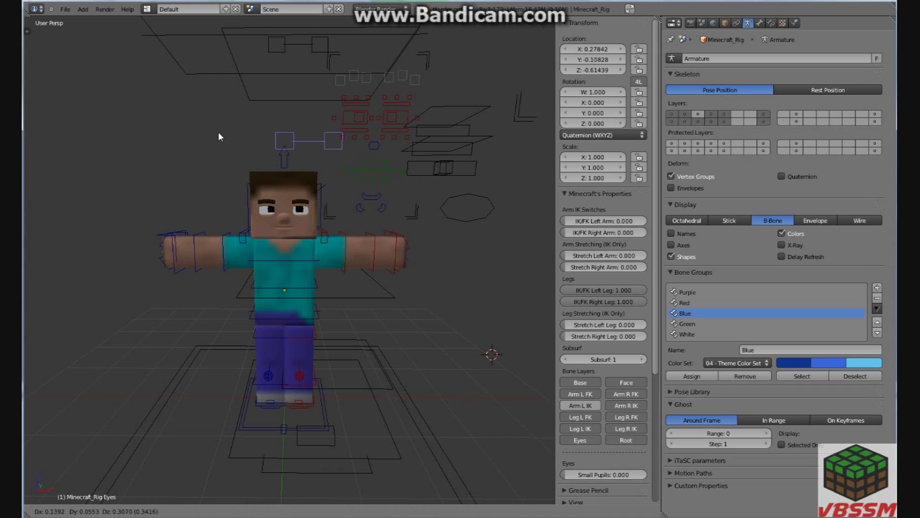
{"action": "right_click", "coordinate": [195, 240]}
{"action": "key", "text": "r"}
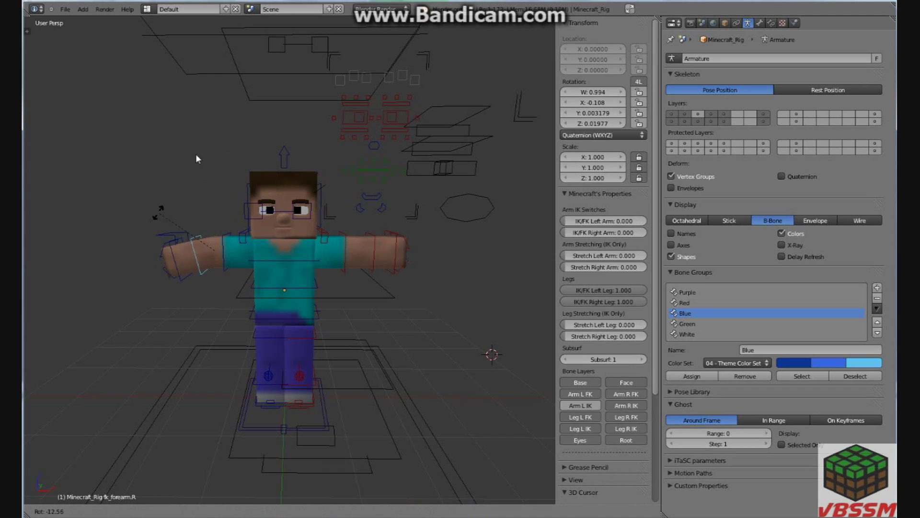
{"action": "key", "text": "Escape"}
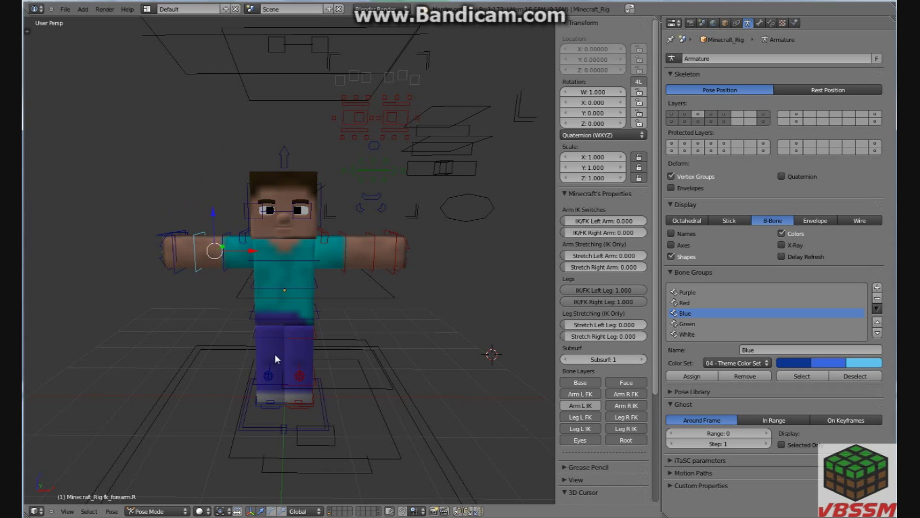
{"action": "right_click", "coordinate": [269, 403]}
{"action": "key", "text": "g"}
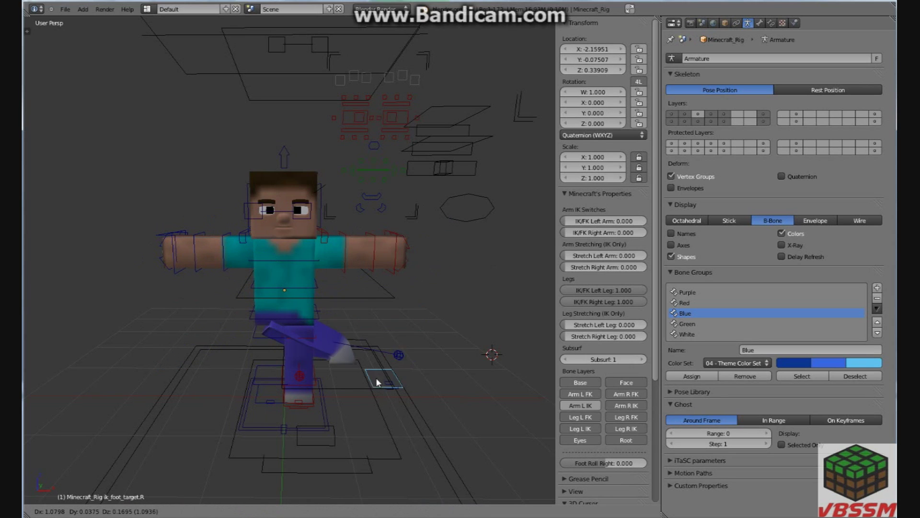
{"action": "key", "text": "Escape"}
{"action": "right_click", "coordinate": [286, 265]}
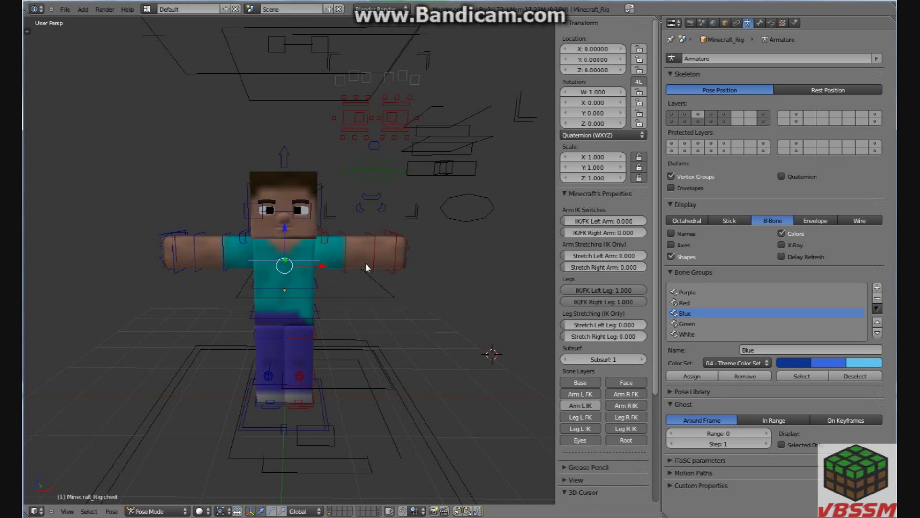
{"action": "key", "text": "r"}
{"action": "key", "text": "Escape"}
{"action": "right_click", "coordinate": [307, 291]}
{"action": "key", "text": "r"}
{"action": "key", "text": "Escape"}
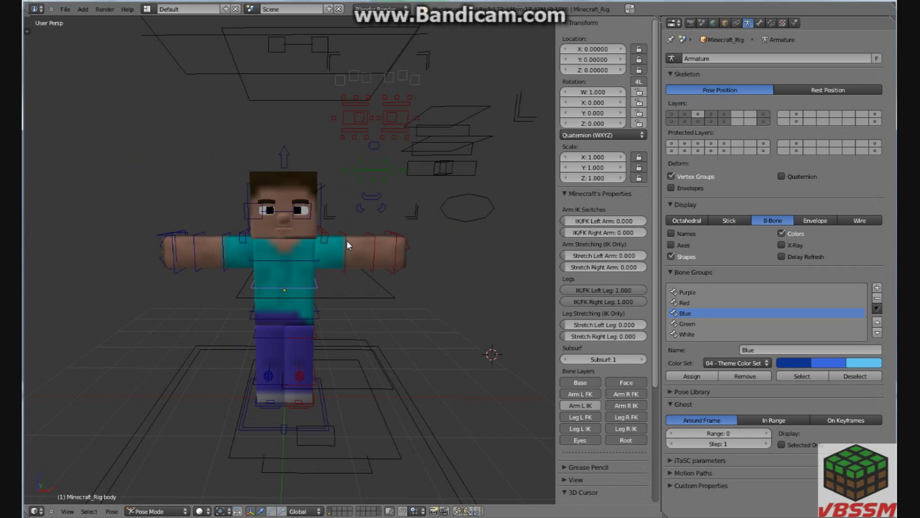
{"action": "right_click", "coordinate": [322, 204]}
{"action": "key", "text": "r"}
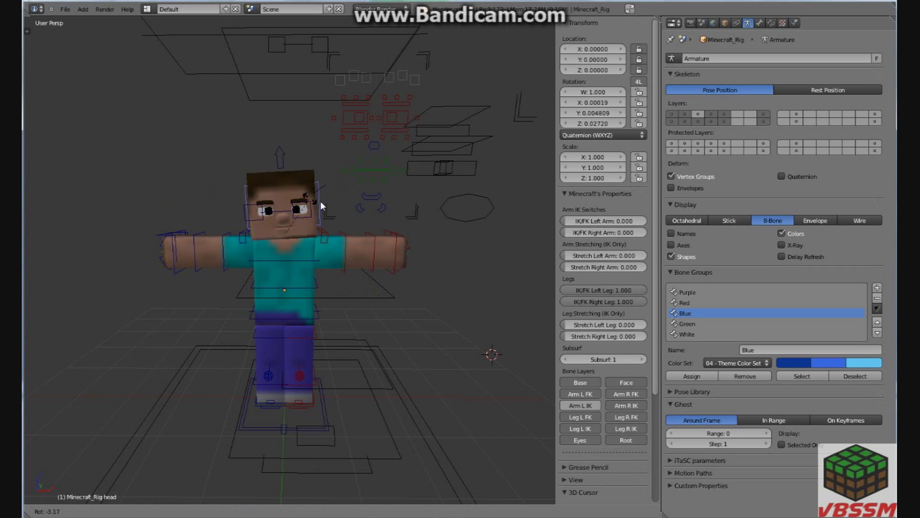
{"action": "key", "text": "Escape"}
{"action": "key", "text": "r"}
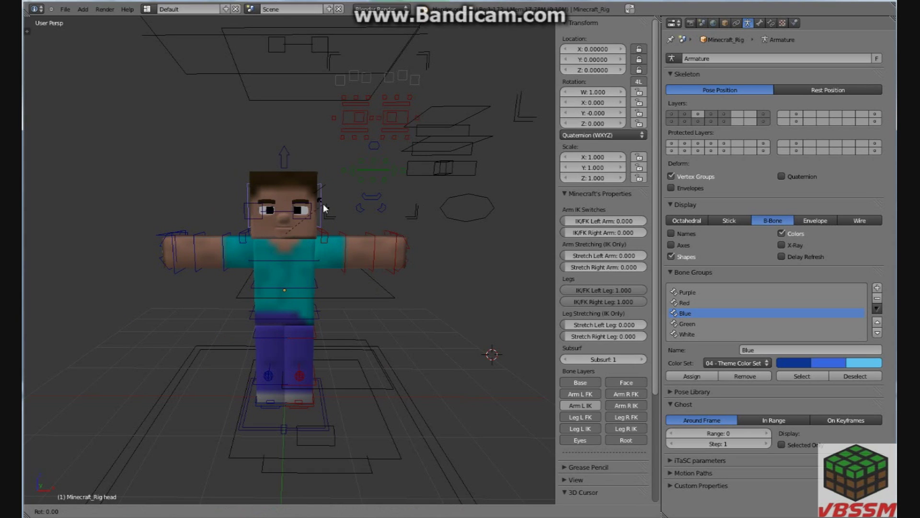
{"action": "key", "text": "z"}
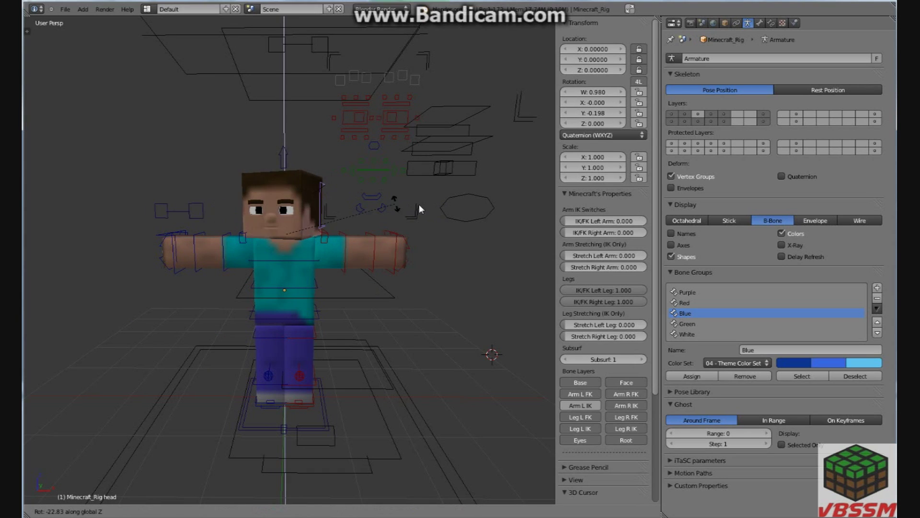
{"action": "key", "text": "Escape"}
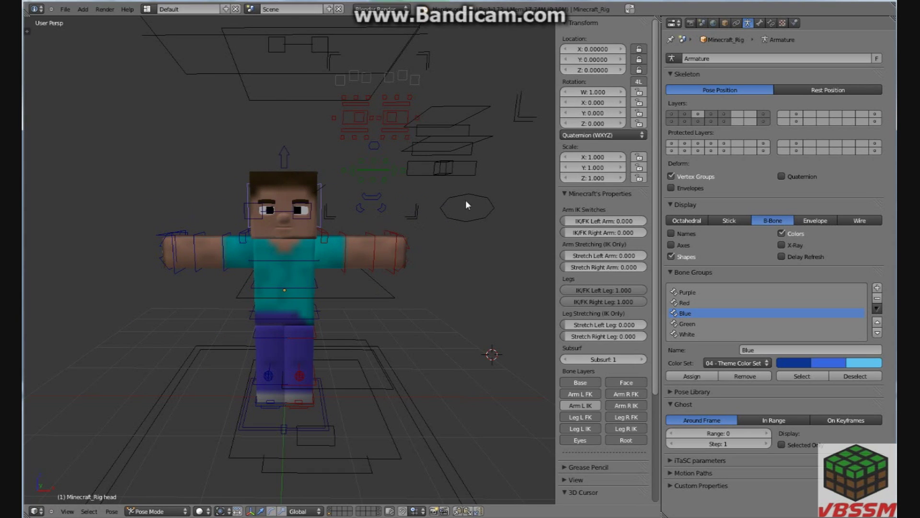
- Select the eyelid and brow controls and try lowering the brows, cancelling the move
{"action": "right_click", "coordinate": [359, 103]}
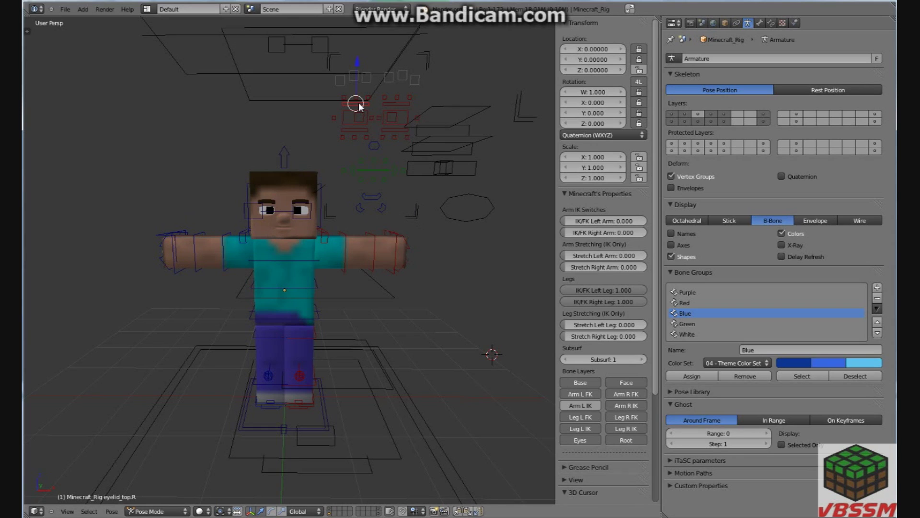
{"action": "right_click", "coordinate": [342, 82]}
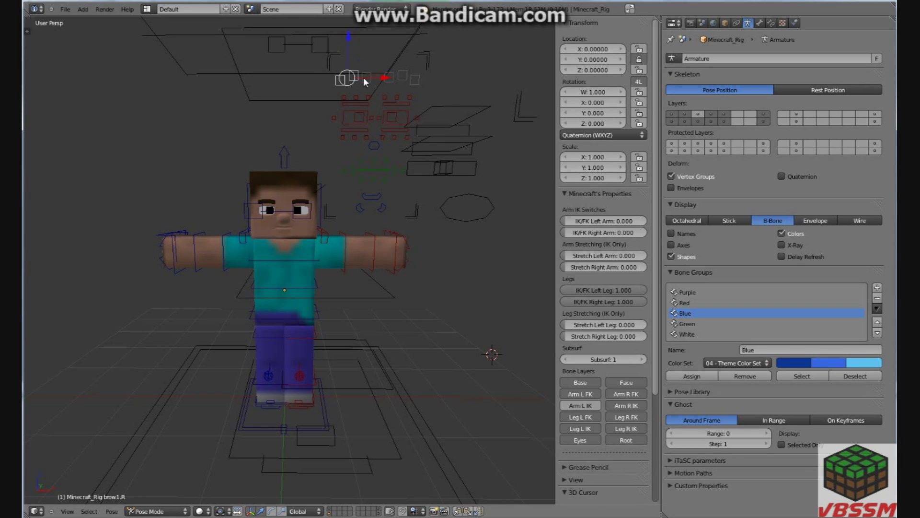
{"action": "right_click", "coordinate": [404, 77]}
{"action": "mouse_move", "coordinate": [381, 43]}
{"action": "left_mouse_down"}
{"action": "mouse_move", "coordinate": [381, 64]}
{"action": "mouse_move", "coordinate": [379, 34]}
{"action": "left_mouse_up"}
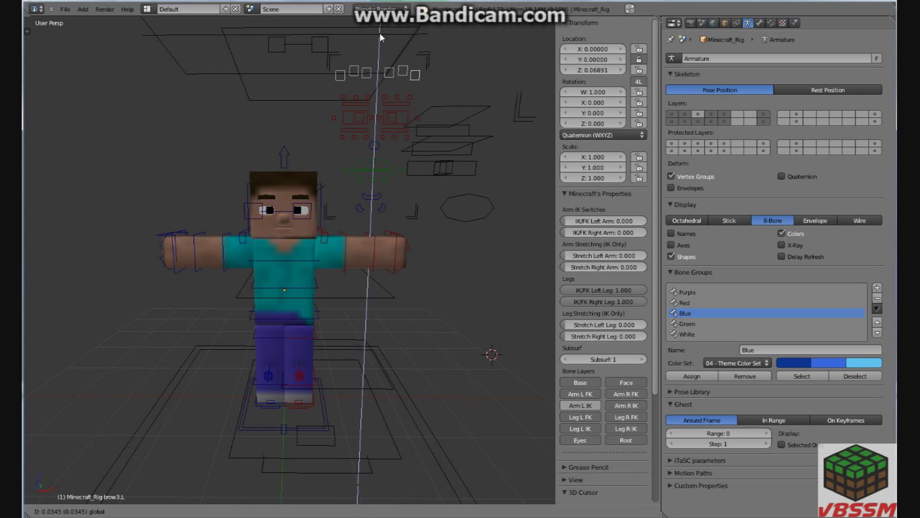
{"action": "right_click", "coordinate": [381, 37]}
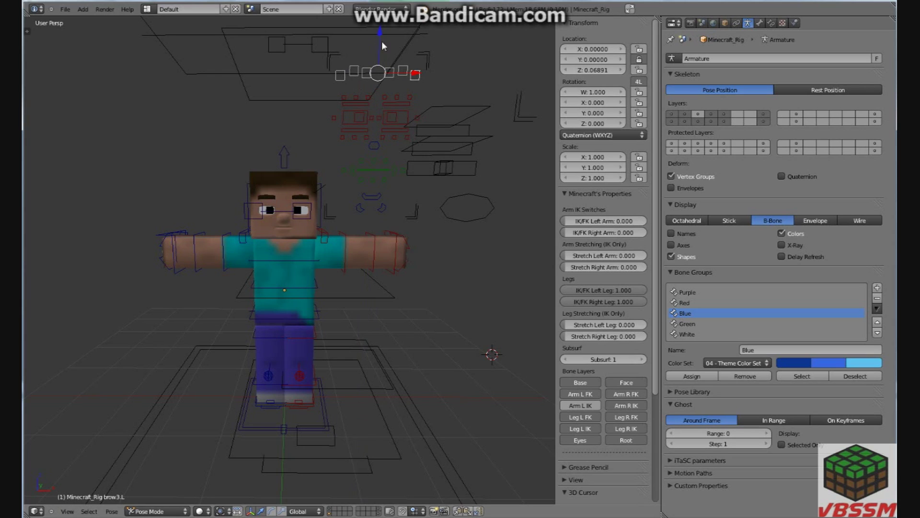
- Lower both brow controls vertically along Z, including an extra left brow control
{"action": "right_click", "coordinate": [344, 83]}
{"action": "right_click", "coordinate": [415, 79], "text": "shift"}
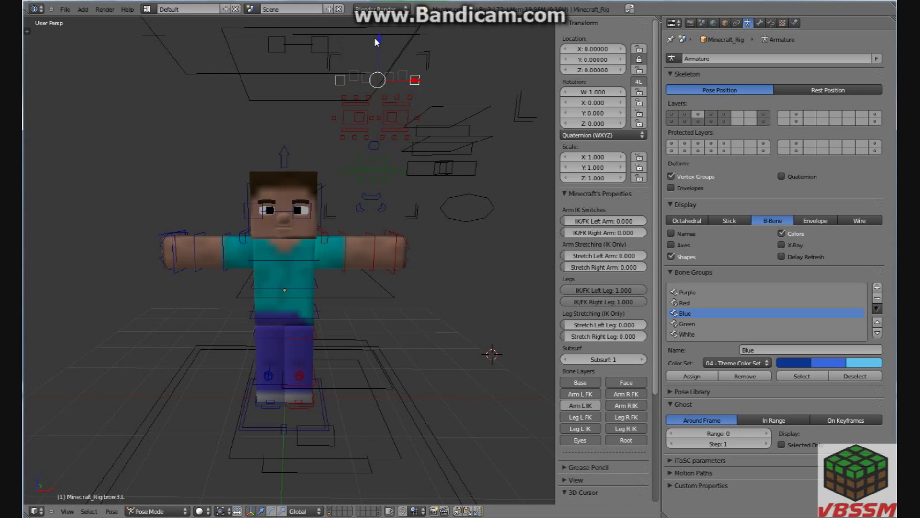
{"action": "key", "text": "g"}
{"action": "key", "text": "z"}
{"action": "left_click", "coordinate": [379, 47]}
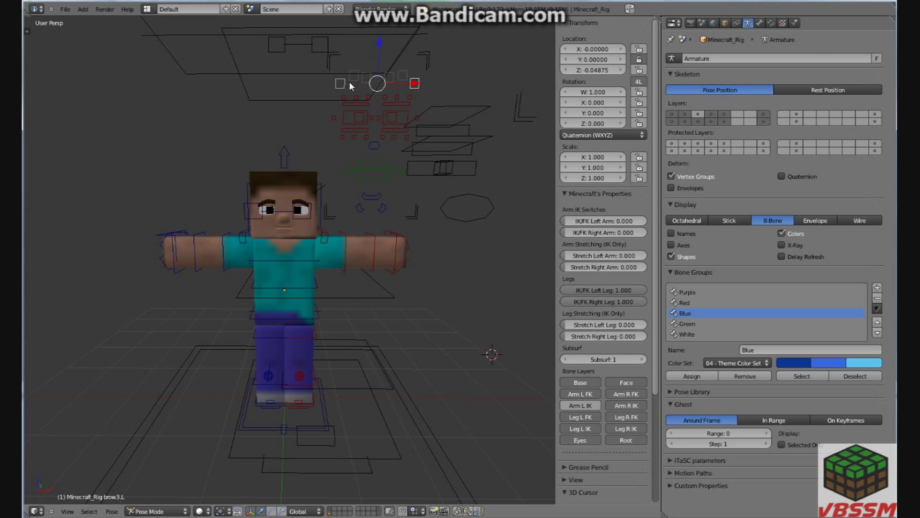
{"action": "right_click", "coordinate": [400, 68], "text": "shift"}
{"action": "key", "text": "g"}
{"action": "key", "text": "z"}
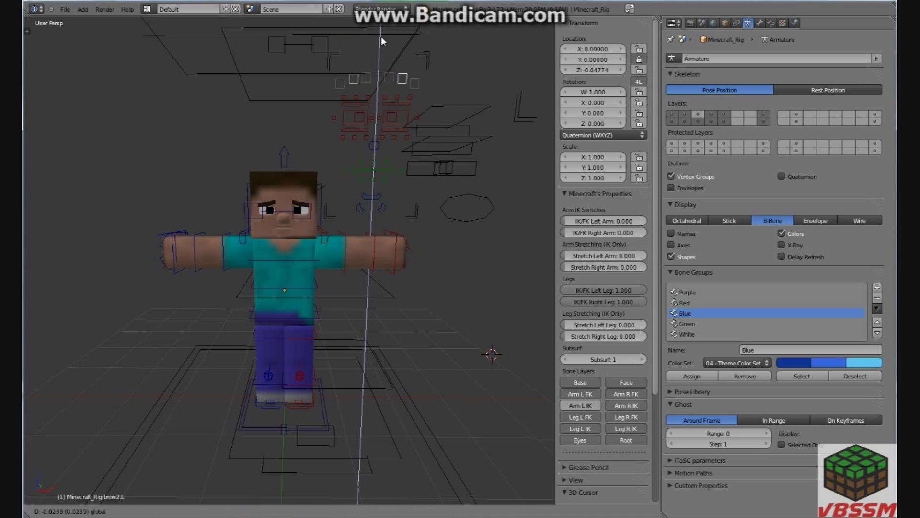
{"action": "left_click", "coordinate": [381, 36]}
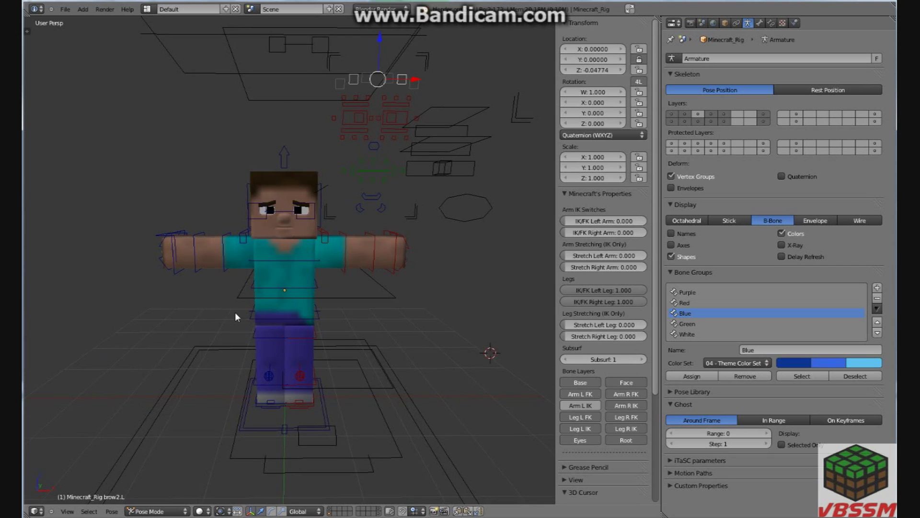
- Orbit the view from above around to the back of the rig
{"action": "mouse_move", "coordinate": [238, 314]}
{"action": "middle_mouse_down"}
{"action": "mouse_move", "coordinate": [247, 310]}
{"action": "mouse_move", "coordinate": [165, 276]}
{"action": "mouse_move", "coordinate": [253, 318]}
{"action": "middle_mouse_up"}
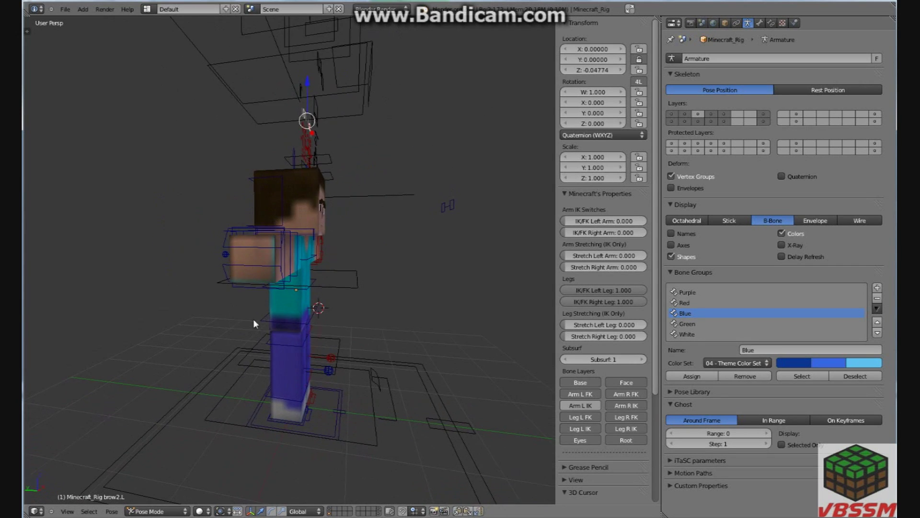
{"action": "scroll", "coordinate": [240, 330], "scroll_direction": "up", "scroll_amount": 5}
{"action": "scroll", "coordinate": [243, 318], "scroll_direction": "down", "scroll_amount": 4}
{"action": "middle_click_drag", "start_coordinate": [199, 304], "coordinate": [233, 285]}
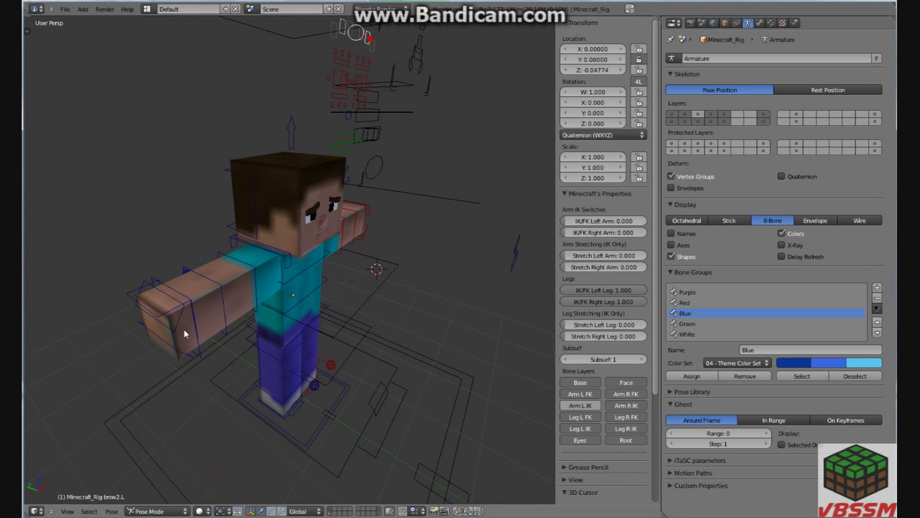
{"action": "middle_click_drag", "start_coordinate": [185, 330], "coordinate": [148, 288]}
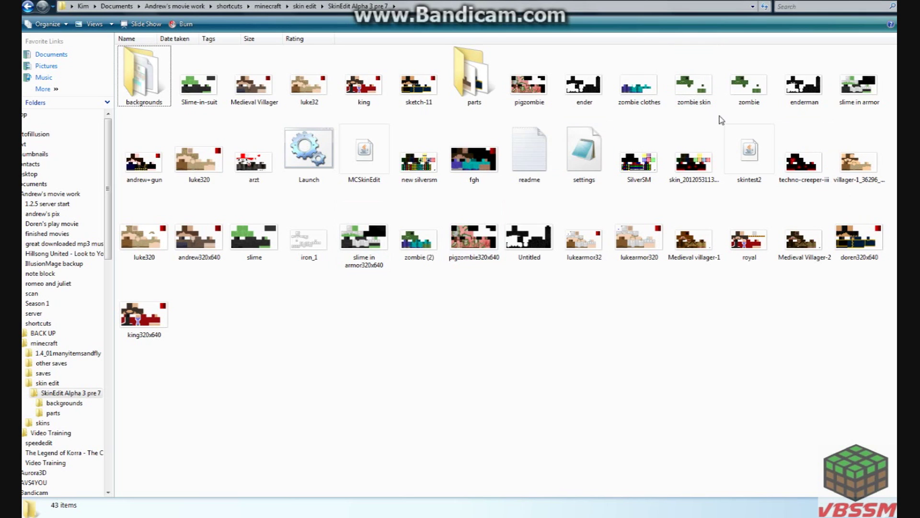
- Select the Medieval Villager skin image in the SkinEdit Alpha 3 pre 7 folder
{"action": "left_click", "coordinate": [258, 96]}
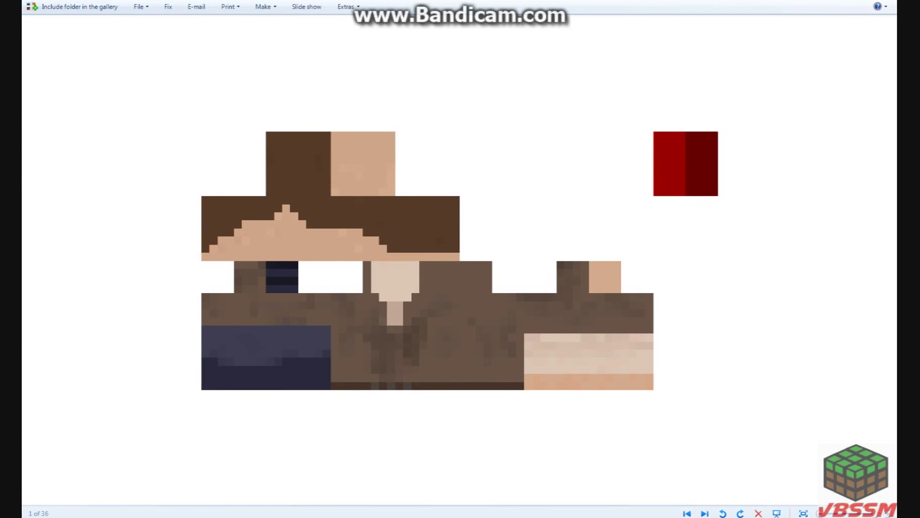
- Close the skin preview and select MCSkinEdit.jar in the folder
{"action": "key", "text": "alt+F4"}
{"action": "left_click", "coordinate": [366, 158]}
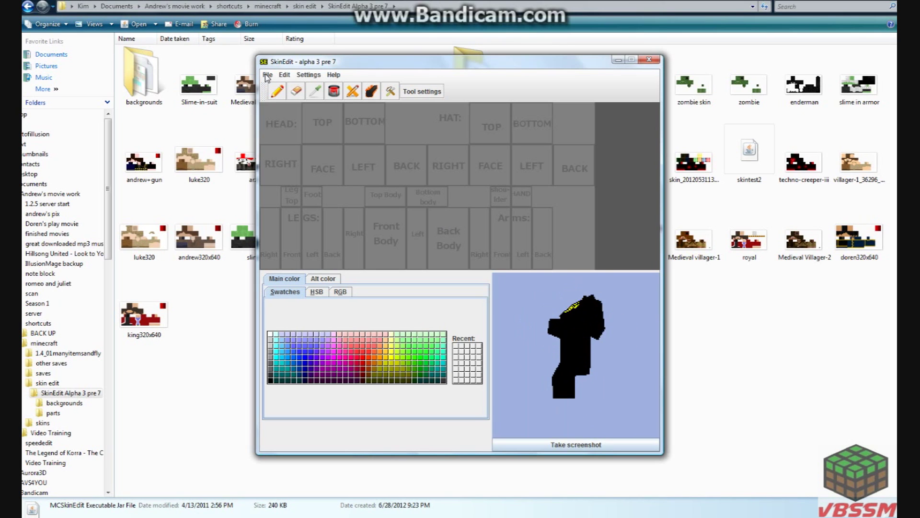
- Open MCSkinEdit's File > Load dialog and browse its file list for the skin
{"action": "left_click", "coordinate": [267, 76]}
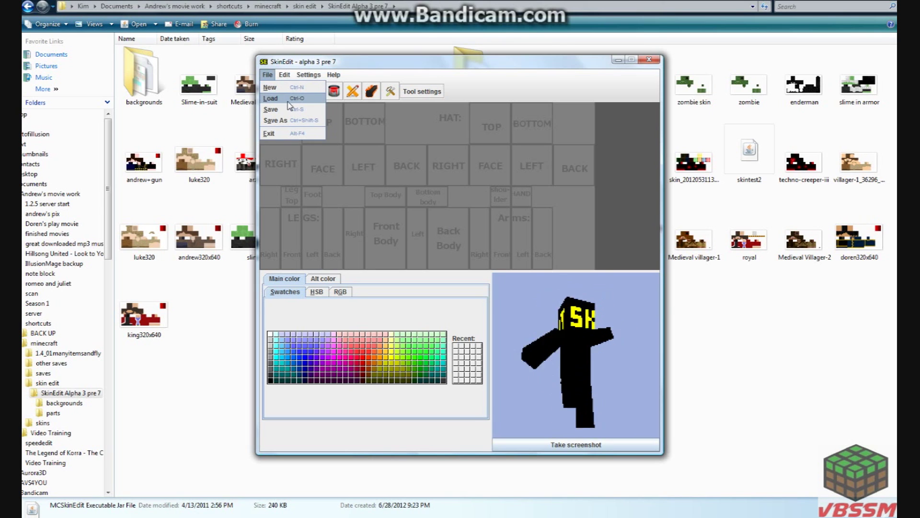
{"action": "left_click", "coordinate": [271, 98]}
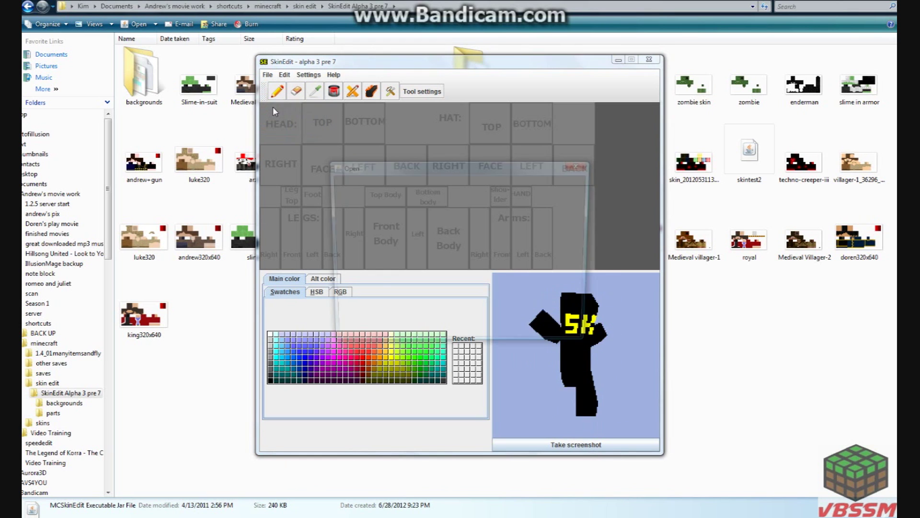
{"action": "key", "text": "a"}
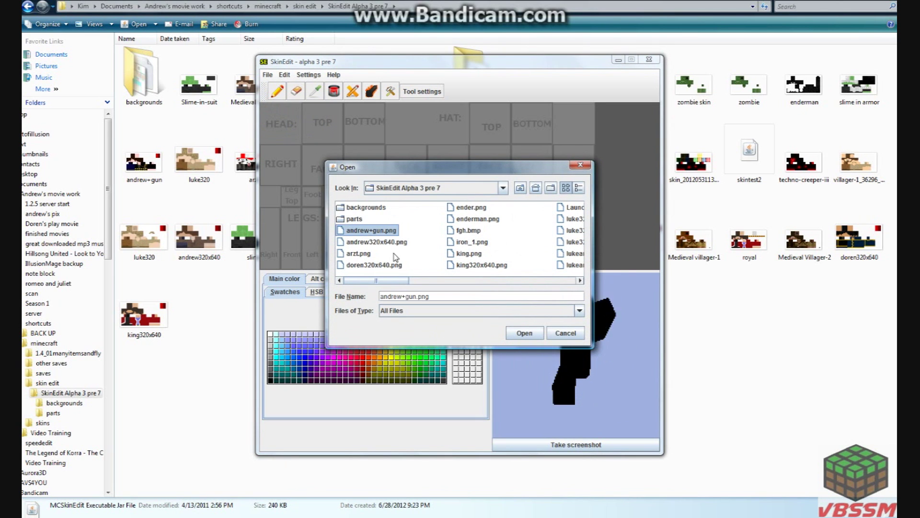
{"action": "left_click", "coordinate": [456, 281]}
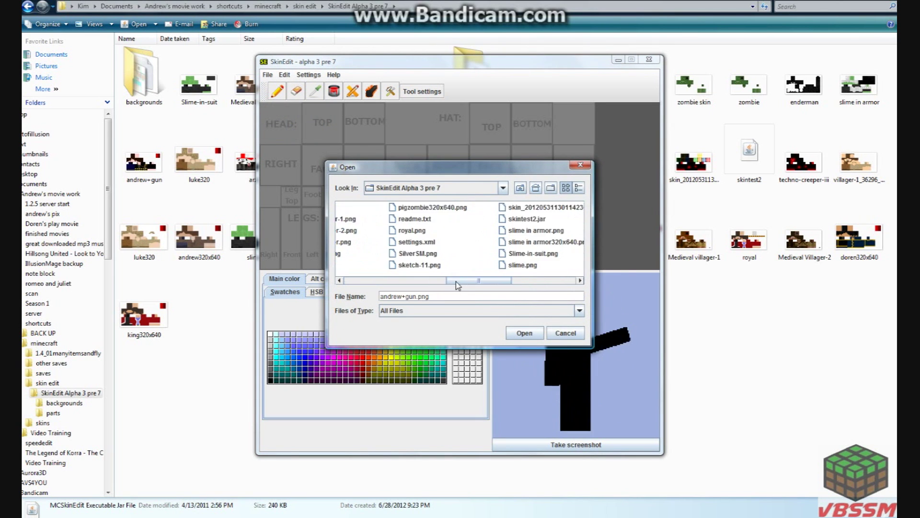
{"action": "left_click_drag", "start_coordinate": [458, 284], "coordinate": [437, 281]}
- Load Medieval Villager.png, undo a stray pixel, and paint a white stroke on the hat bottom
{"action": "left_click", "coordinate": [436, 242]}
{"action": "left_click", "coordinate": [524, 333]}
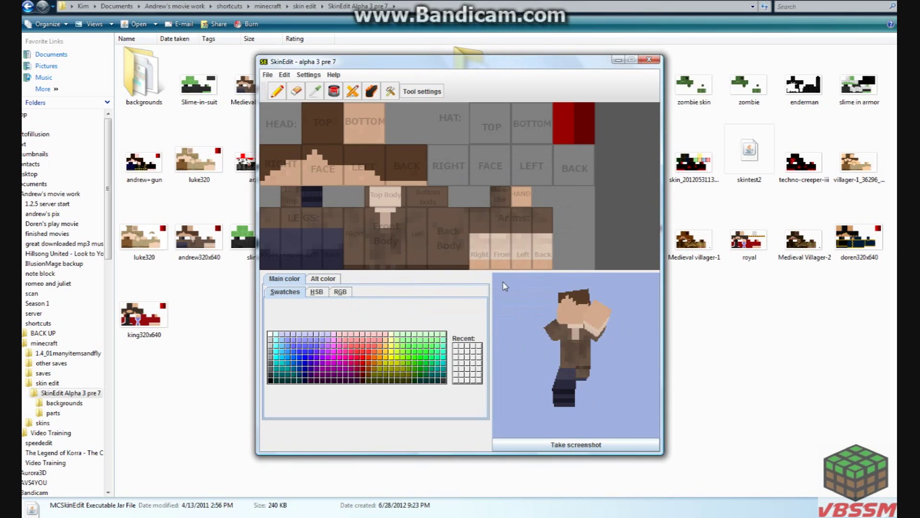
{"action": "left_click", "coordinate": [571, 125]}
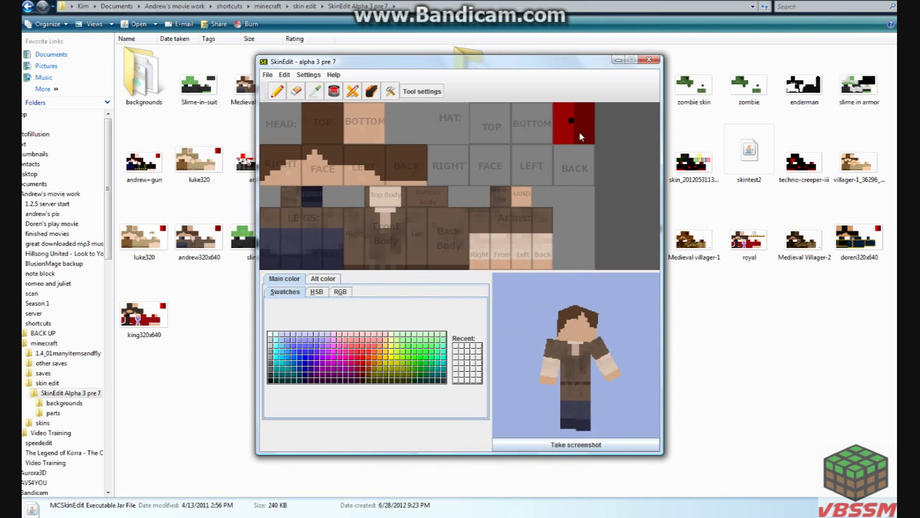
{"action": "key", "text": "ctrl+z"}
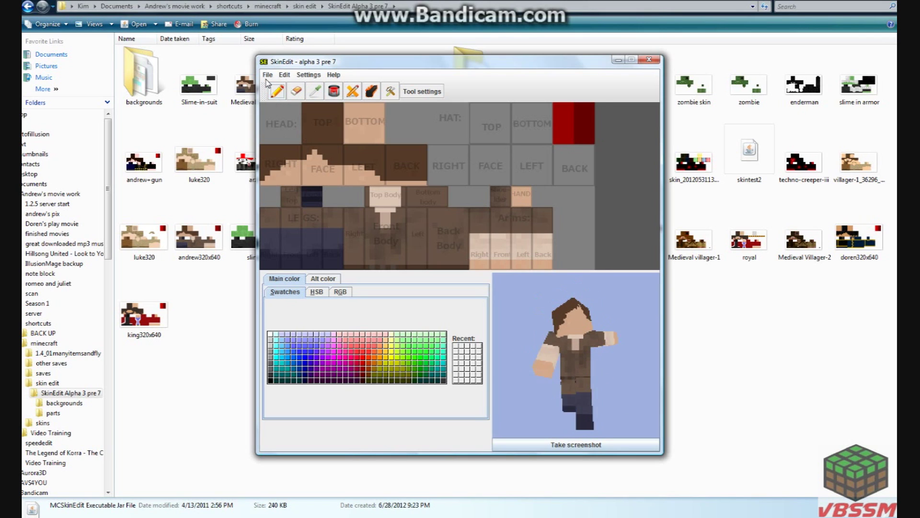
{"action": "left_click", "coordinate": [271, 334]}
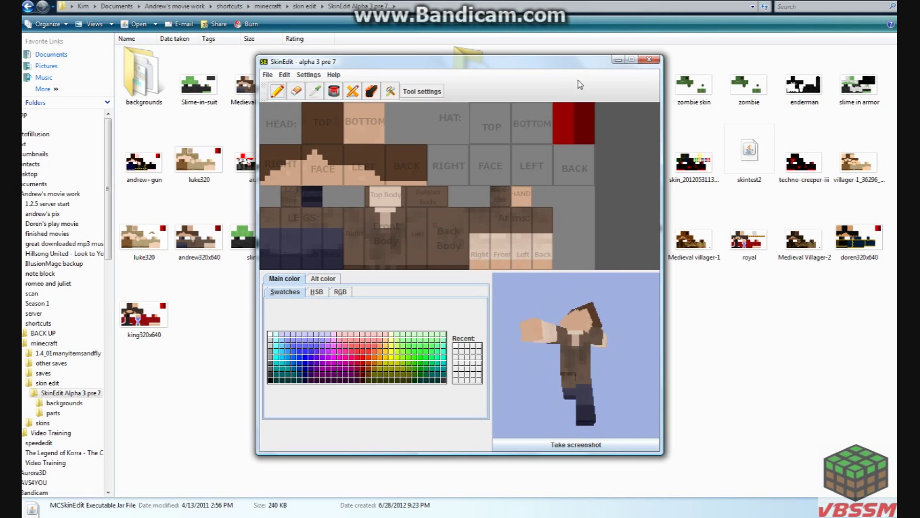
{"action": "mouse_move", "coordinate": [547, 121]}
{"action": "left_mouse_down"}
{"action": "mouse_move", "coordinate": [512, 121]}
{"action": "mouse_move", "coordinate": [550, 126]}
{"action": "mouse_move", "coordinate": [551, 106]}
{"action": "mouse_move", "coordinate": [517, 103]}
{"action": "mouse_move", "coordinate": [519, 117]}
{"action": "mouse_move", "coordinate": [537, 114]}
{"action": "mouse_move", "coordinate": [520, 115]}
{"action": "left_mouse_up"}
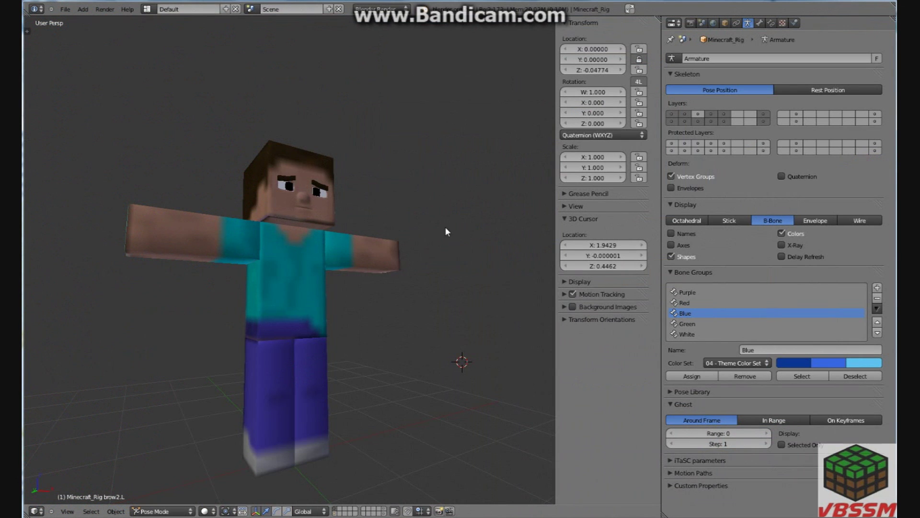
- Orbit the rig from all sides to a three-quarter view; test and undo a face pixel in SkinEdit
{"action": "middle_click_drag", "start_coordinate": [446, 227], "coordinate": [542, 499]}
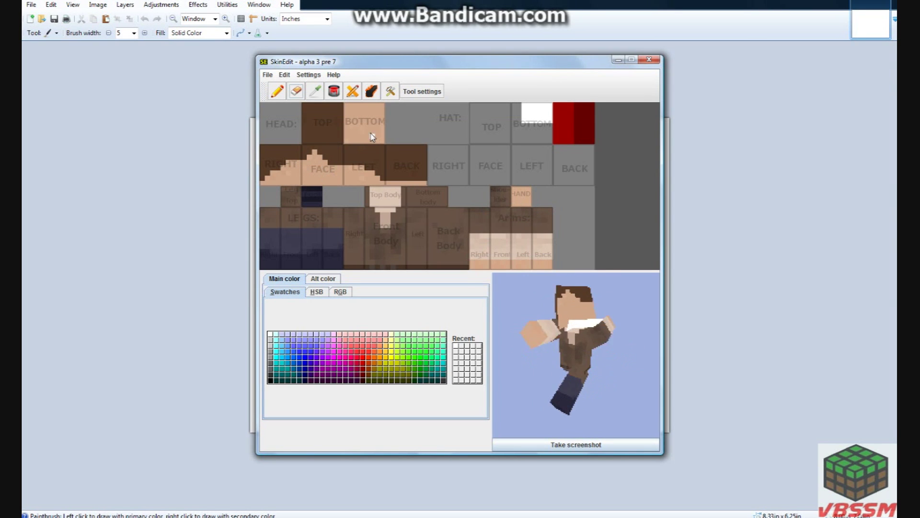
{"action": "left_click", "coordinate": [304, 178]}
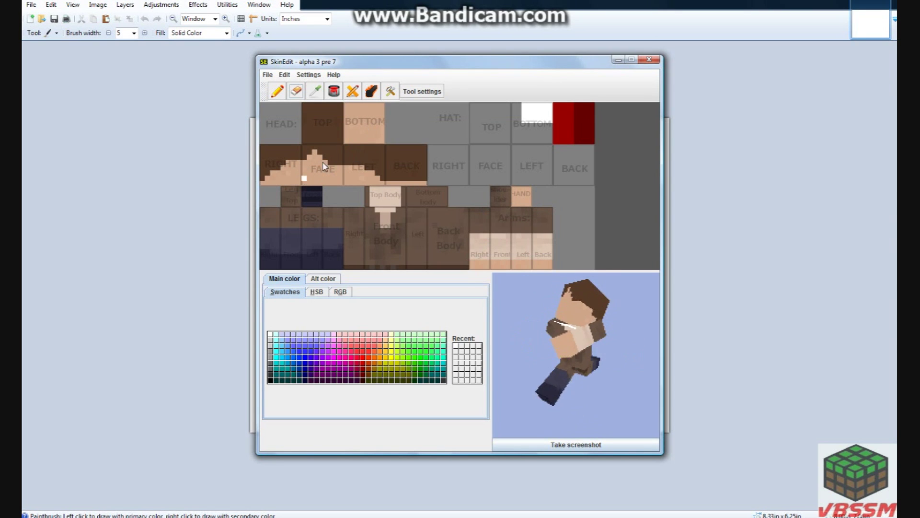
{"action": "key", "text": "ctrl+z"}
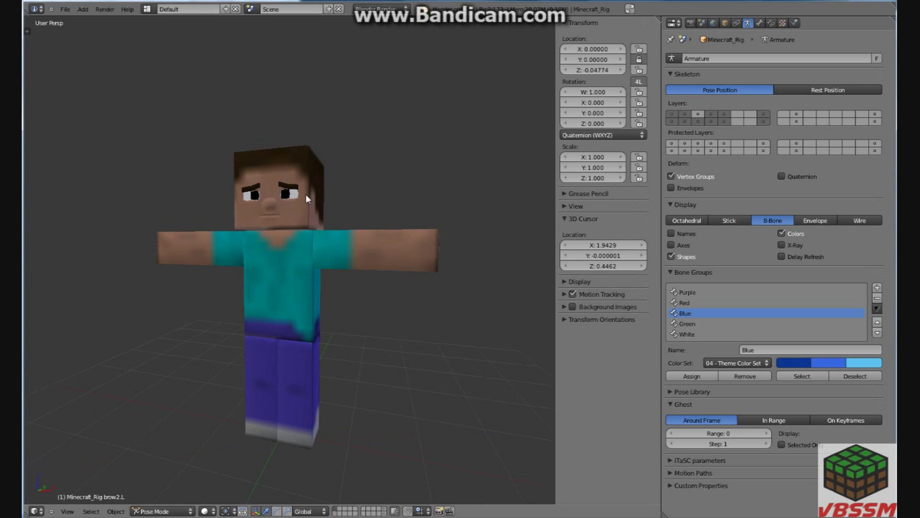
{"action": "middle_click_drag", "start_coordinate": [369, 194], "coordinate": [362, 203]}
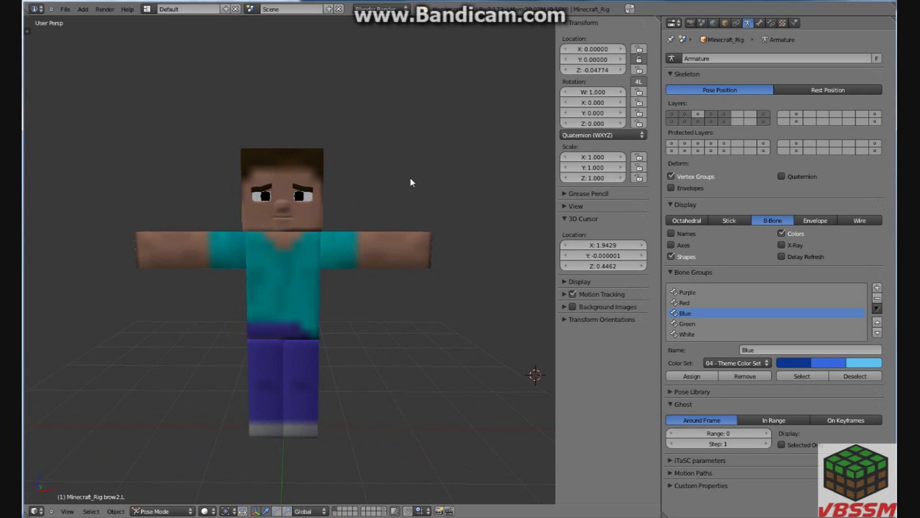
{"action": "middle_click_drag", "start_coordinate": [214, 192], "coordinate": [434, 190]}
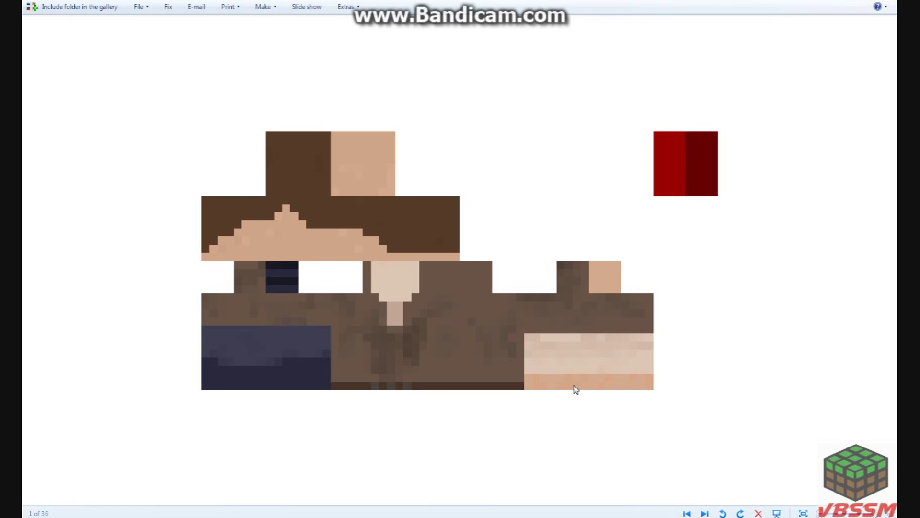
- Back in SkinEdit, save the edited skin with File > Save and close the editor
{"action": "key", "text": "alt+Tab"}
{"action": "left_click_drag", "start_coordinate": [570, 326], "coordinate": [577, 321]}
{"action": "left_click", "coordinate": [268, 75]}
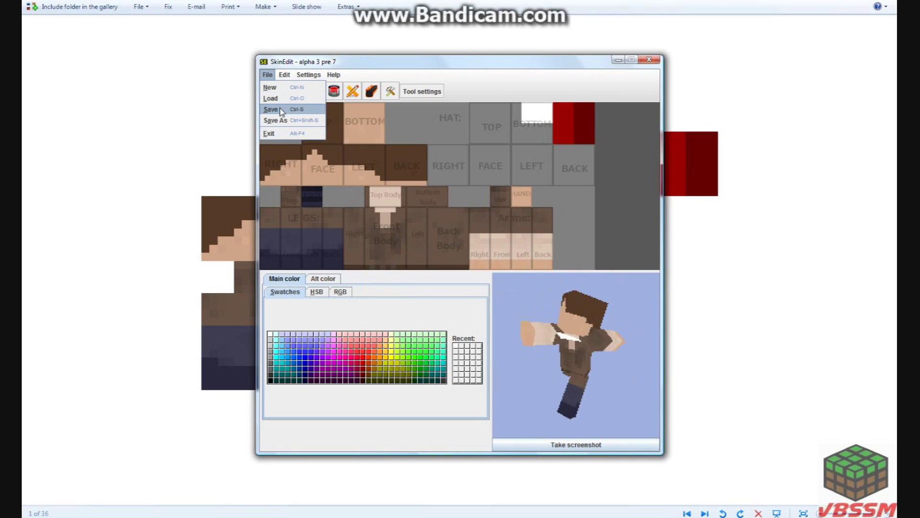
{"action": "left_click", "coordinate": [279, 112]}
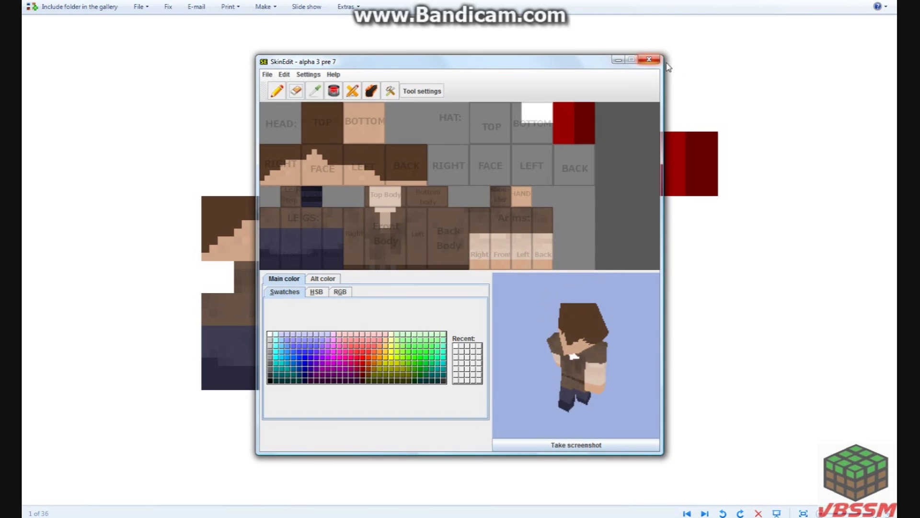
{"action": "left_click", "coordinate": [649, 60]}
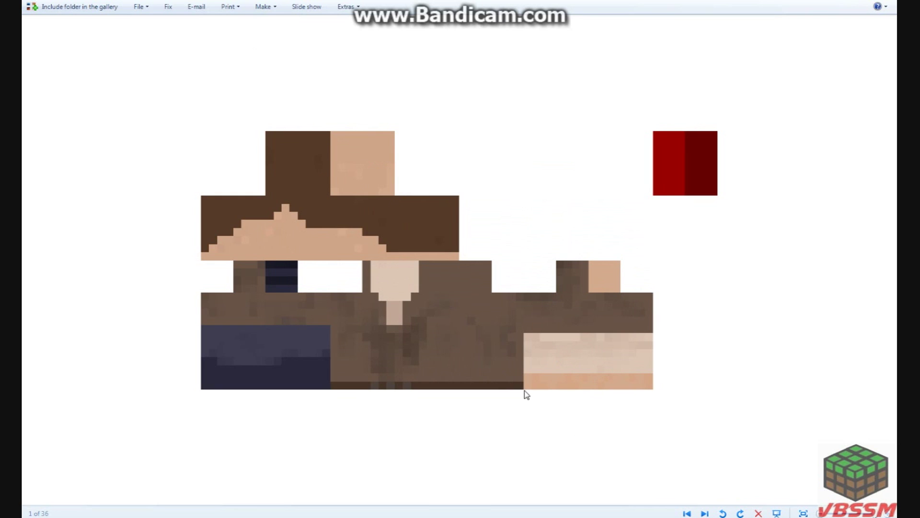
- Switch to Blender and orbit the character from front to back
{"action": "key", "text": "alt+space"}
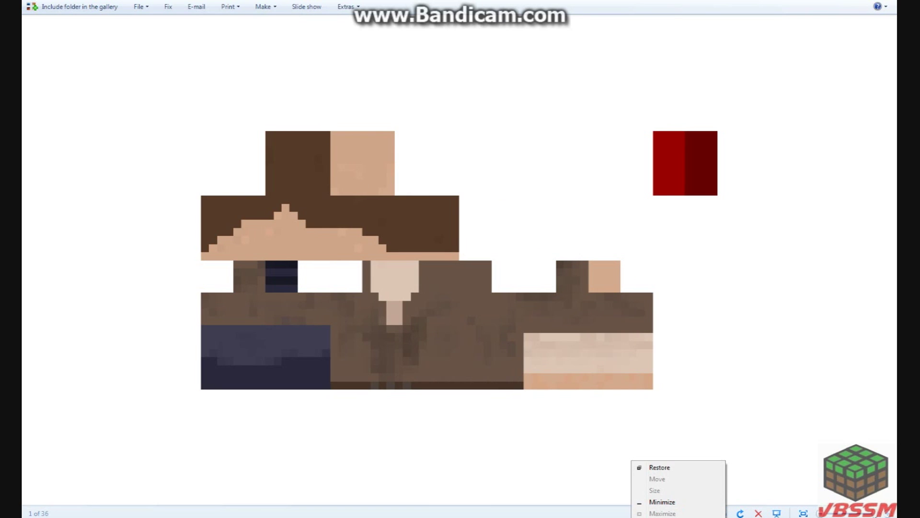
{"action": "key", "text": "Escape"}
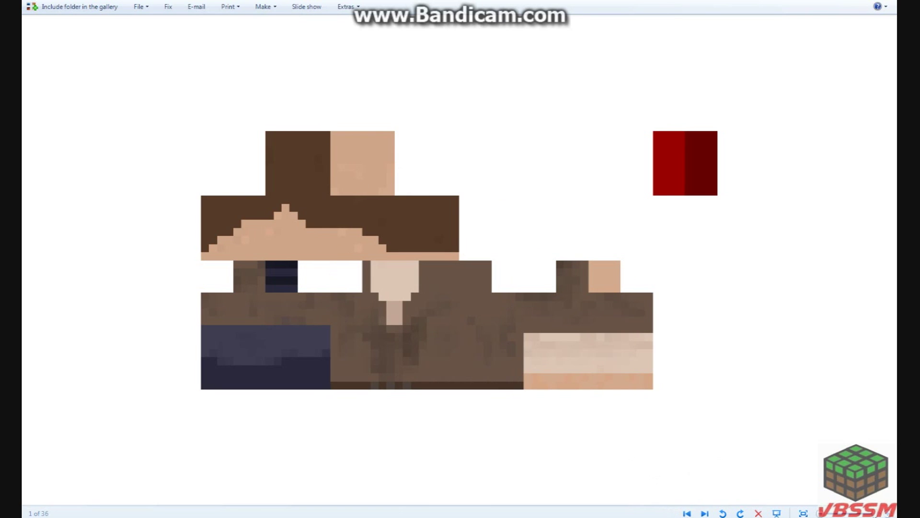
{"action": "key", "text": "alt+Tab"}
{"action": "middle_click_drag", "start_coordinate": [442, 264], "coordinate": [341, 281]}
{"action": "middle_click_drag", "start_coordinate": [476, 228], "coordinate": [412, 268]}
- Open the Medieval Villager skin image with Paint.NET through Open With
{"action": "right_click", "coordinate": [637, 461]}
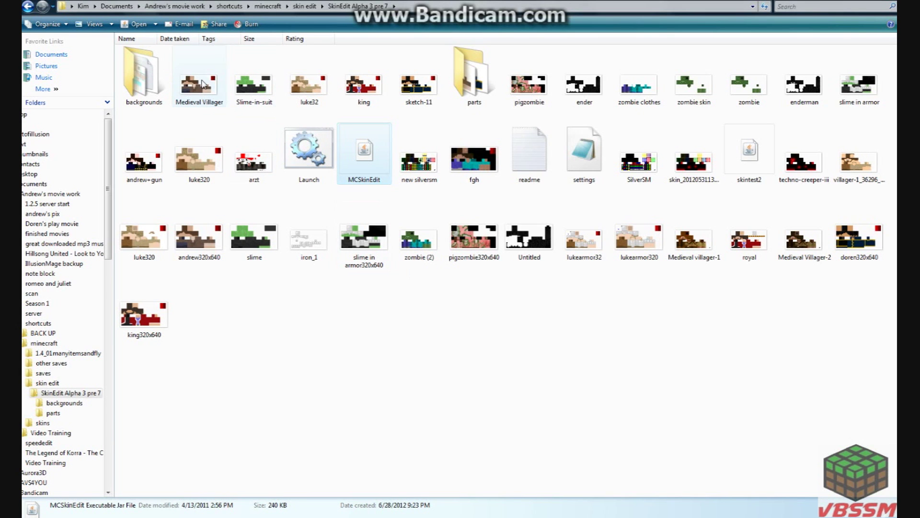
{"action": "left_click", "coordinate": [204, 84]}
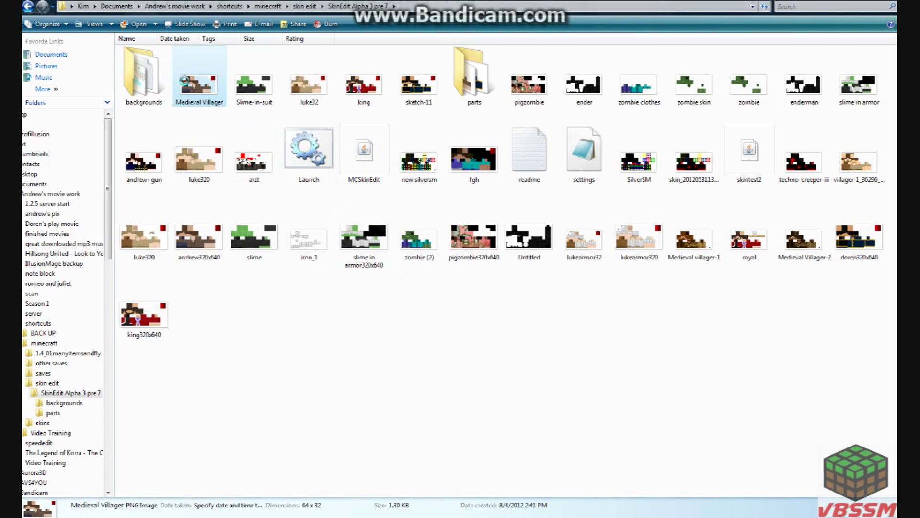
{"action": "right_click", "coordinate": [186, 83]}
{"action": "mouse_move", "coordinate": [240, 215]}
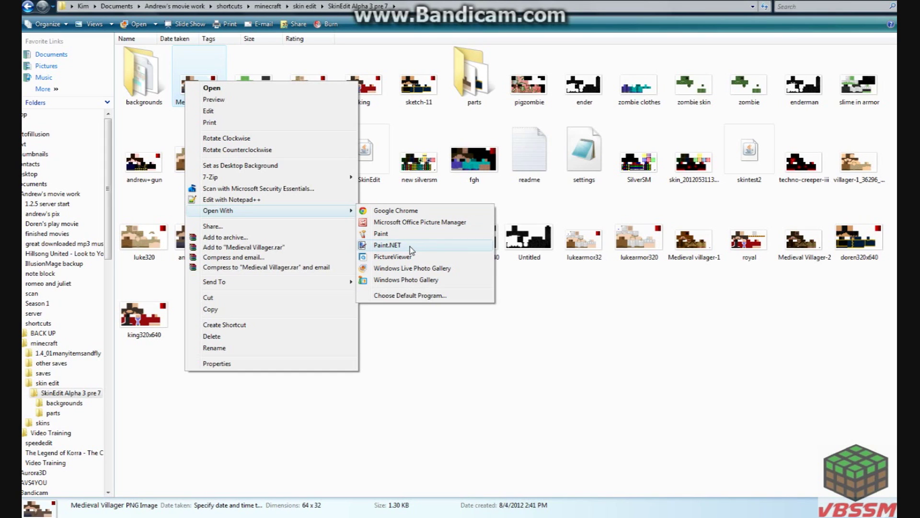
{"action": "left_click", "coordinate": [387, 245]}
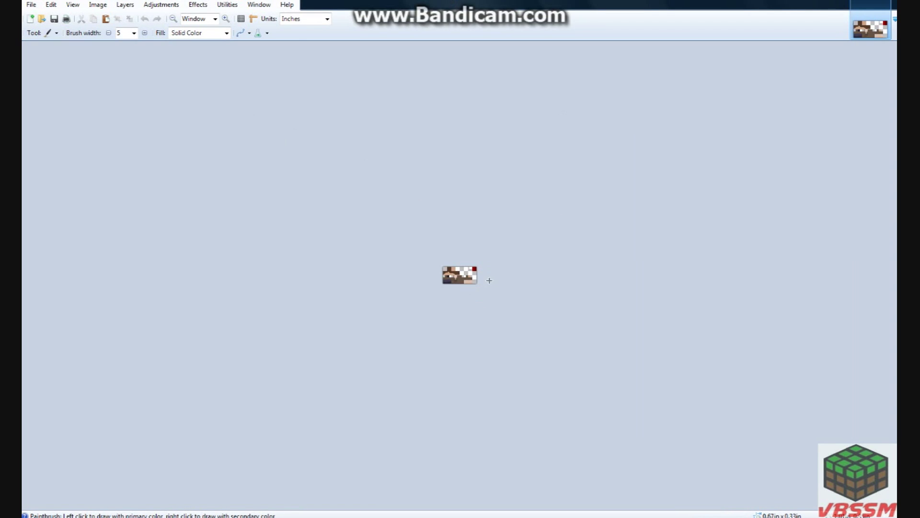
- Select the whole image with the Move Selected Pixels tool and set resampling quality to Pixelated
{"action": "left_click", "coordinate": [43, 33]}
{"action": "left_click", "coordinate": [46, 72]}
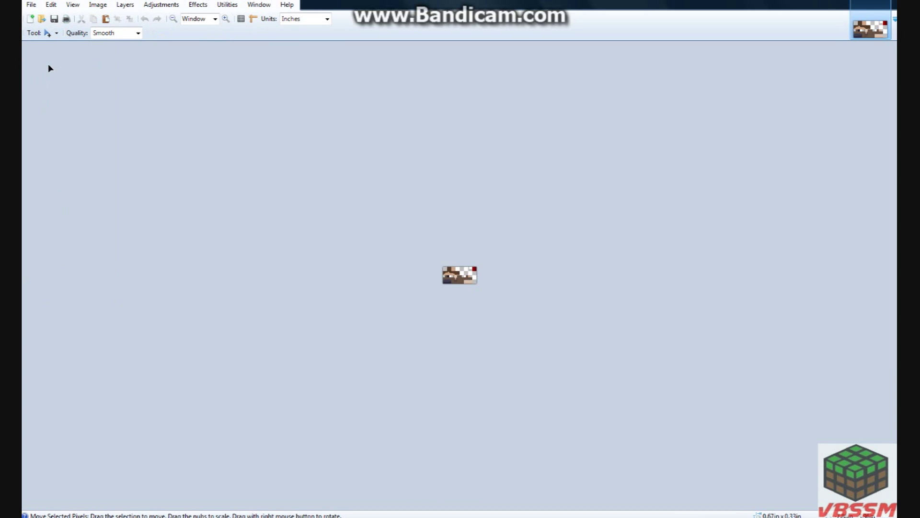
{"action": "key", "text": "ctrl+a"}
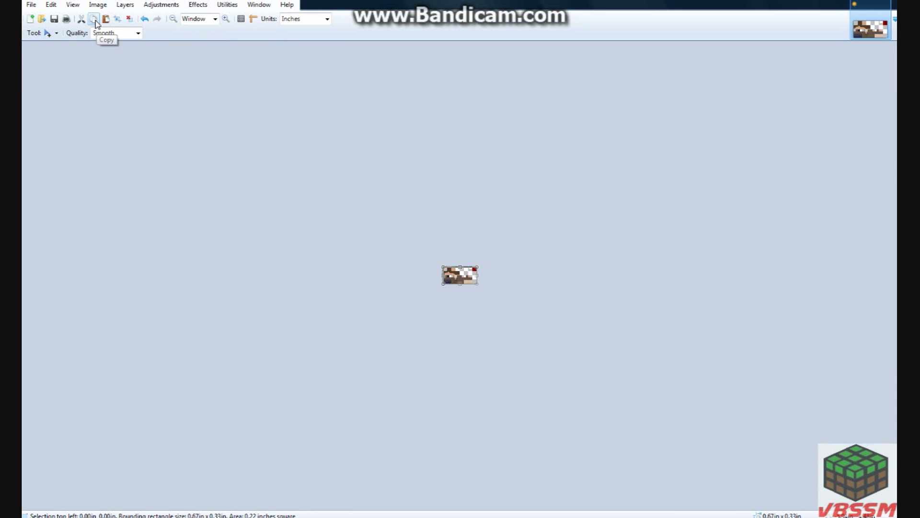
{"action": "left_click", "coordinate": [136, 32]}
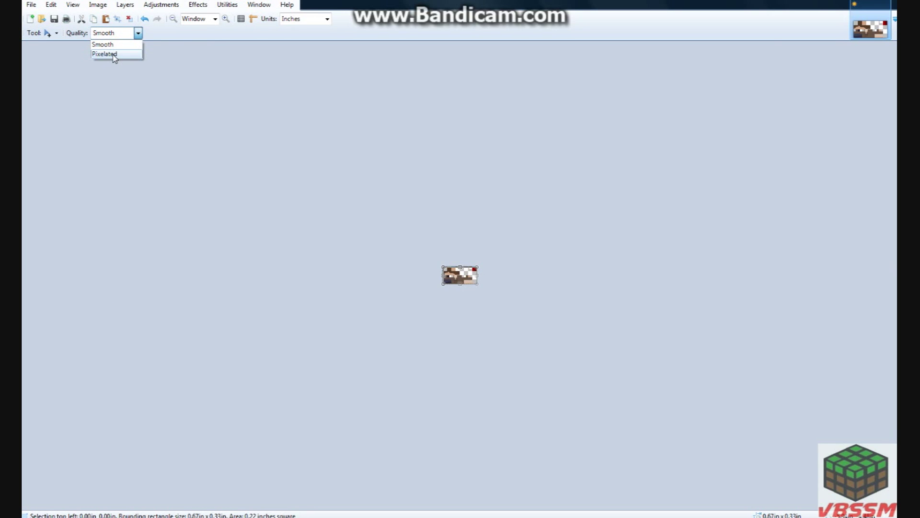
{"action": "left_click", "coordinate": [115, 49]}
{"action": "left_click", "coordinate": [126, 33]}
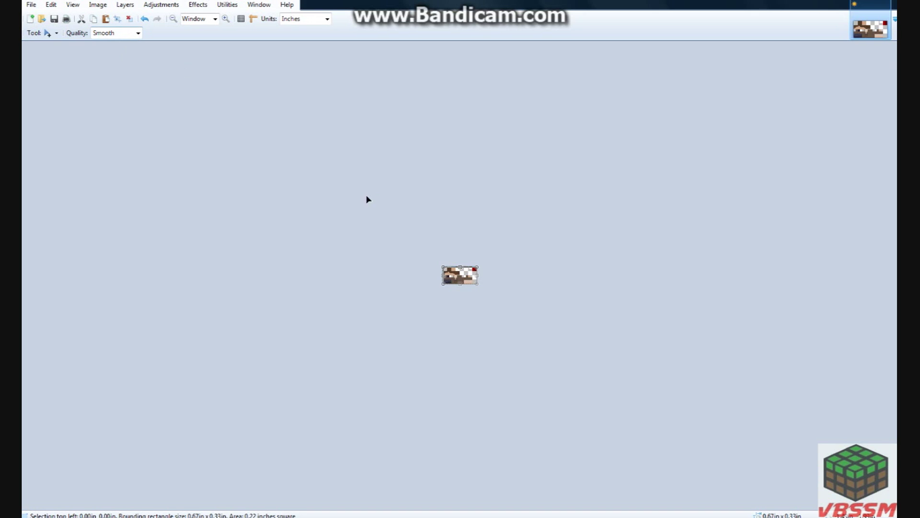
- Start a new image from File > New, showing the 64 x 32 size settings
{"action": "left_click", "coordinate": [31, 5]}
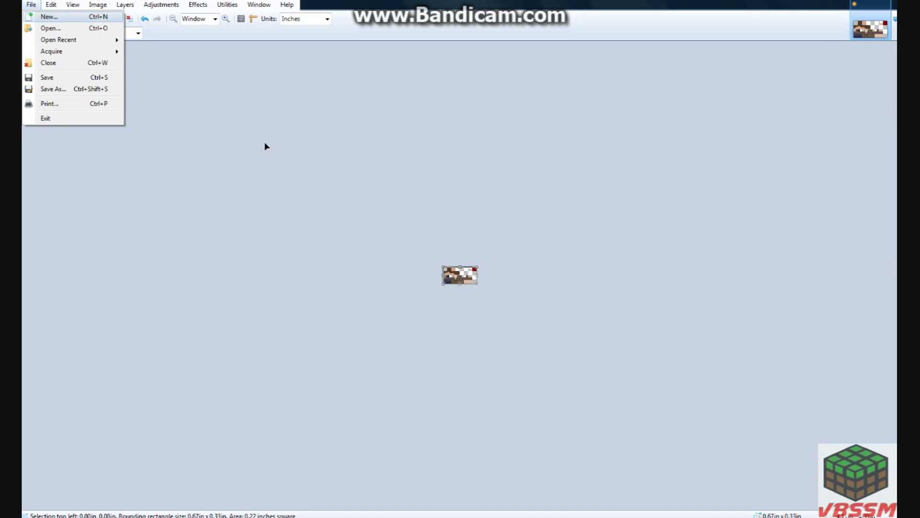
{"action": "key", "text": "Down"}
{"action": "key", "text": "Down"}
{"action": "key", "text": "Down"}
{"action": "key", "text": "Up"}
{"action": "key", "text": "Up"}
{"action": "key", "text": "Up"}
{"action": "key", "text": "Return"}
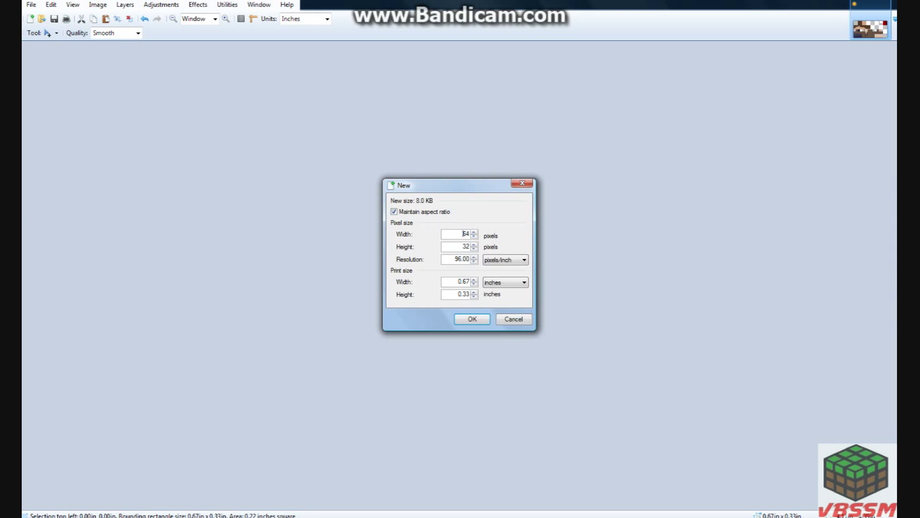
- Create a new 640×320 canvas and paste the copied skin onto it
{"action": "type", "text": "640"}
{"action": "left_click", "coordinate": [479, 319]}
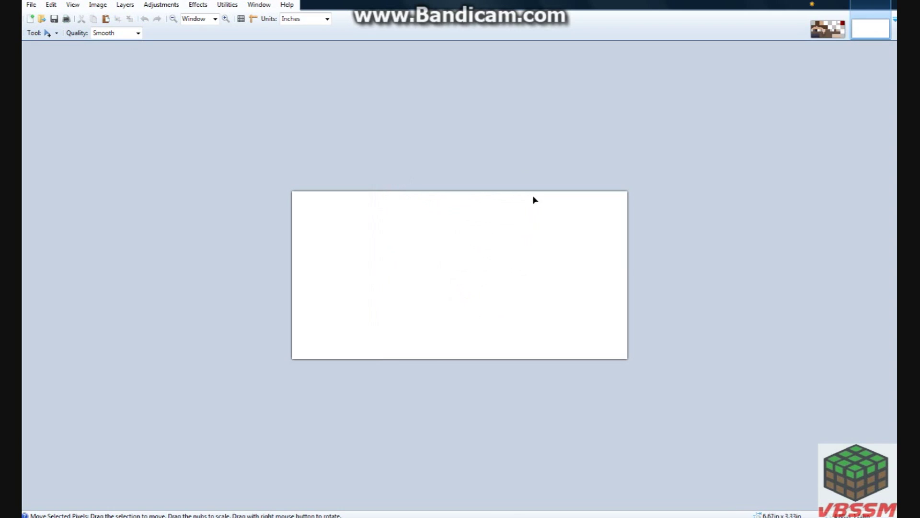
{"action": "left_click", "coordinate": [106, 19]}
{"action": "left_click_drag", "start_coordinate": [327, 214], "coordinate": [393, 249]}
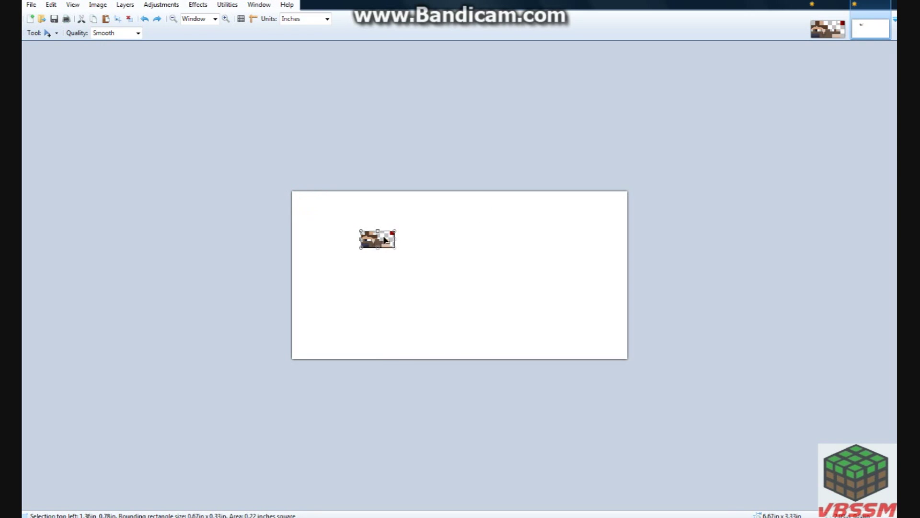
{"action": "key", "text": "ctrl+z"}
- Stretch the pasted skin to fill the whole canvas with Pixelated resampling quality
{"action": "left_click_drag", "start_coordinate": [326, 208], "coordinate": [627, 359]}
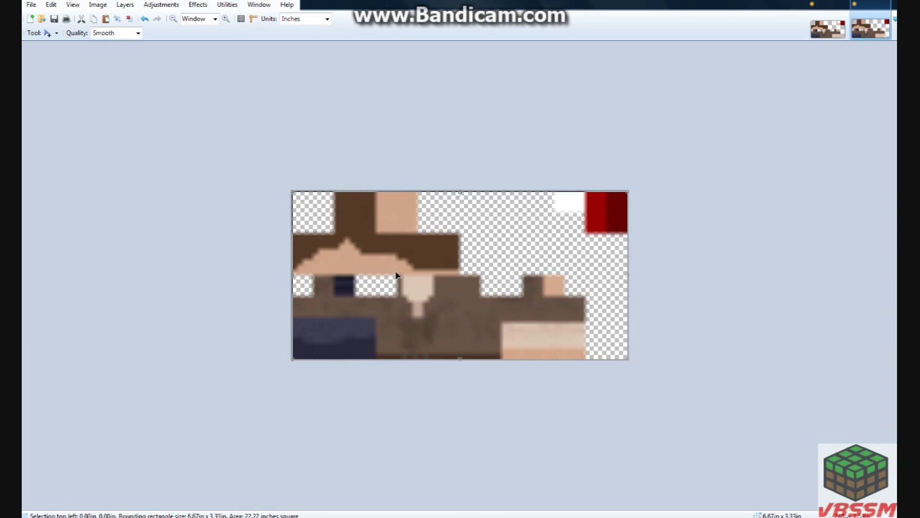
{"action": "left_click", "coordinate": [138, 33]}
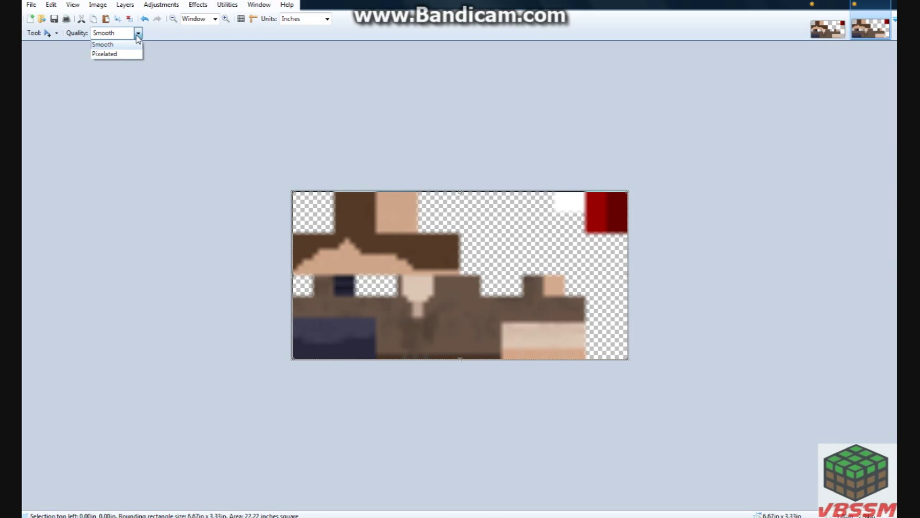
{"action": "left_click", "coordinate": [112, 54]}
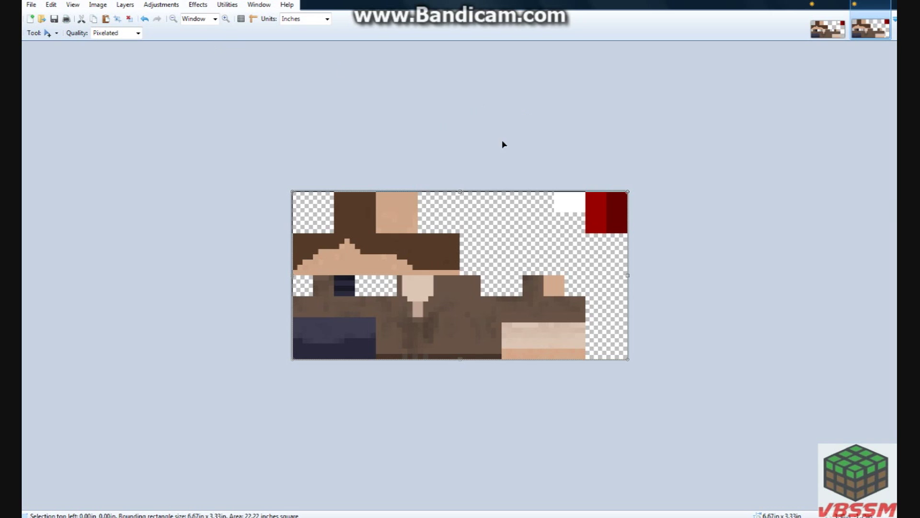
{"action": "left_click", "coordinate": [31, 4]}
{"action": "left_click", "coordinate": [50, 89]}
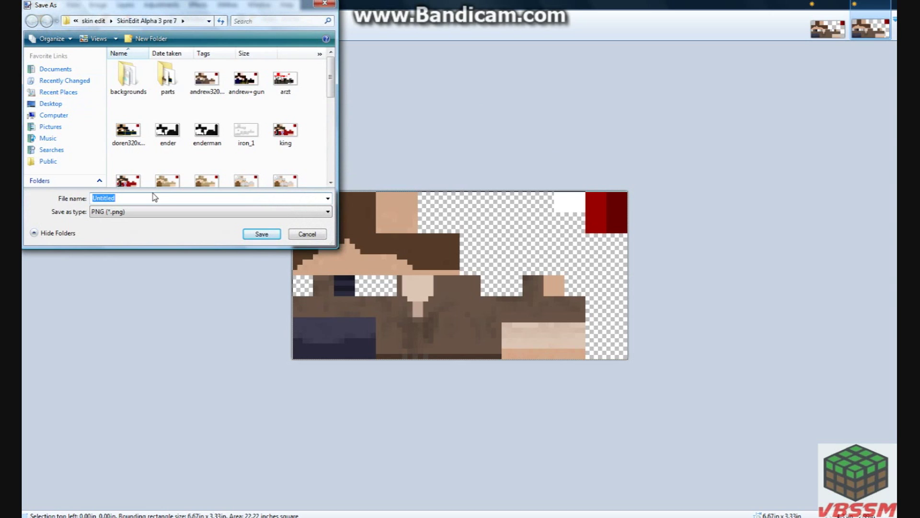
- Replace the default file name with character320x640 and save it as a PNG
{"action": "key", "text": "BackSpace"}
{"action": "type", "text": "character"}
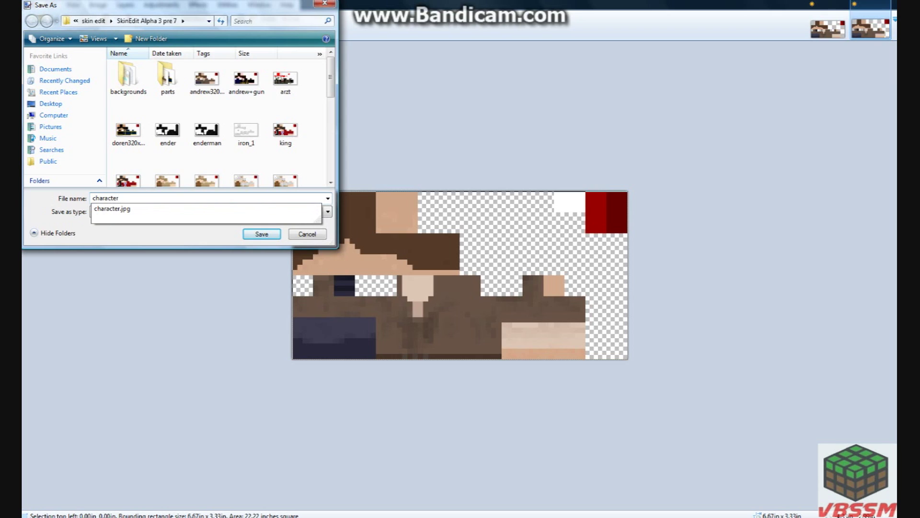
{"action": "type", "text": "320x640"}
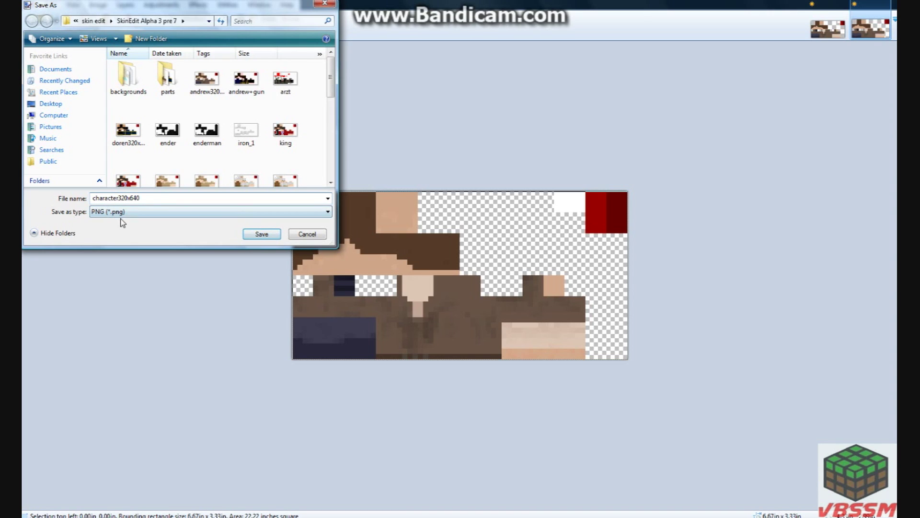
{"action": "left_click", "coordinate": [262, 235]}
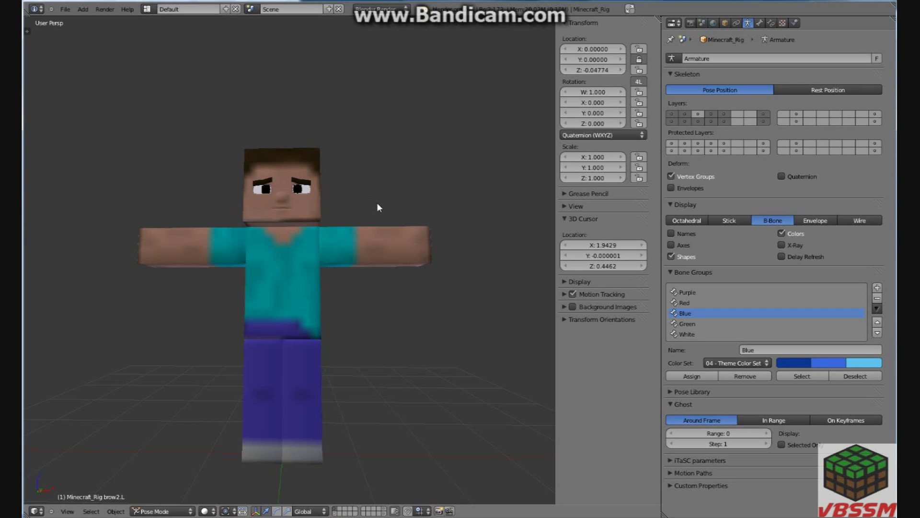
{"action": "middle_click_drag", "start_coordinate": [377, 204], "coordinate": [420, 251]}
{"action": "scroll", "coordinate": [416, 202], "scroll_direction": "up", "scroll_amount": 2}
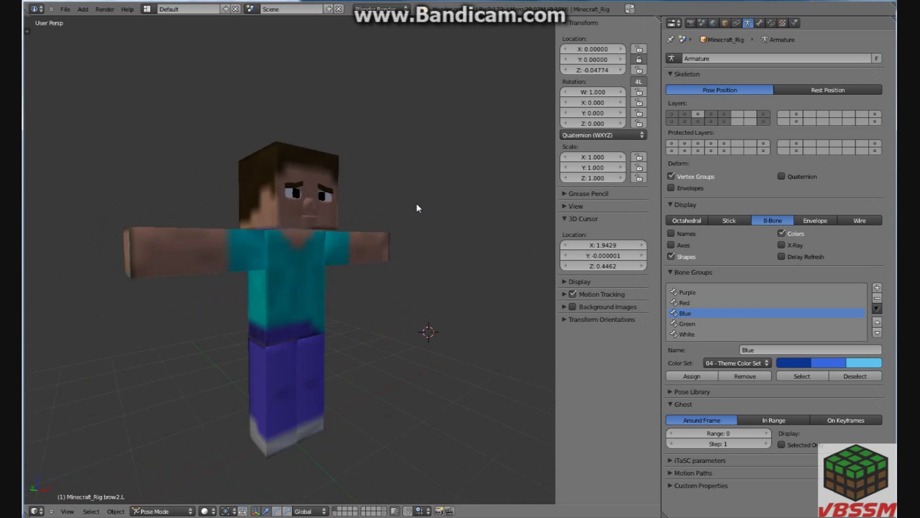
{"action": "middle_click_drag", "start_coordinate": [417, 207], "coordinate": [419, 286]}
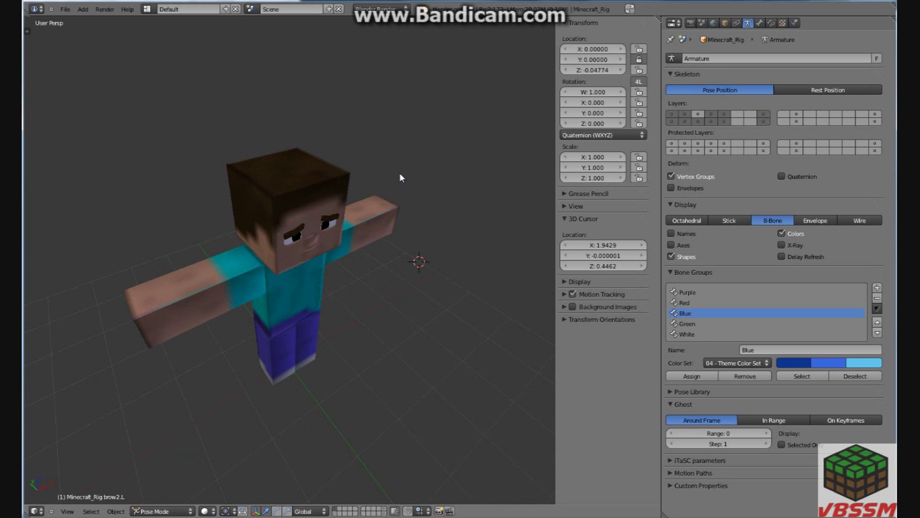
{"action": "mouse_move", "coordinate": [446, 166]}
{"action": "middle_mouse_down"}
{"action": "mouse_move", "coordinate": [409, 148]}
{"action": "mouse_move", "coordinate": [361, 160]}
{"action": "mouse_move", "coordinate": [424, 174]}
{"action": "mouse_move", "coordinate": [460, 162]}
{"action": "middle_mouse_up"}
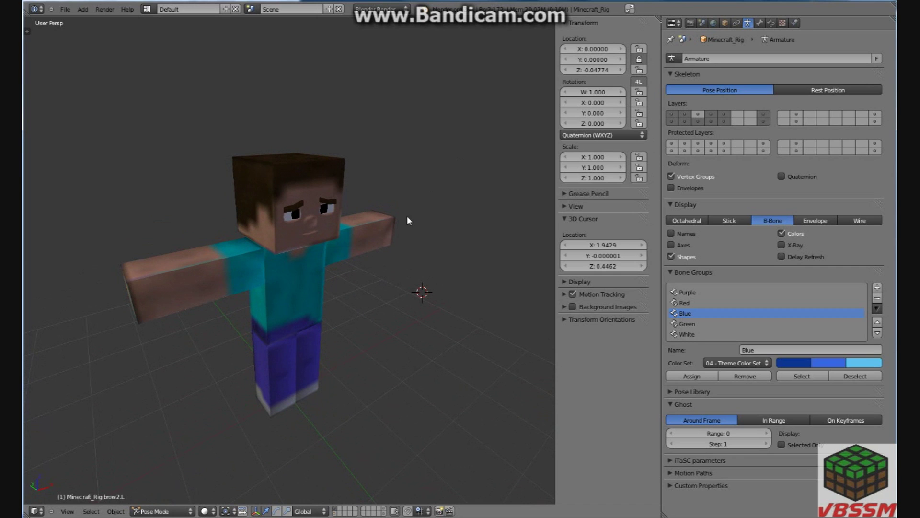
- Select the character's Body mesh and confirm it is in Object Mode
{"action": "right_click", "coordinate": [326, 248]}
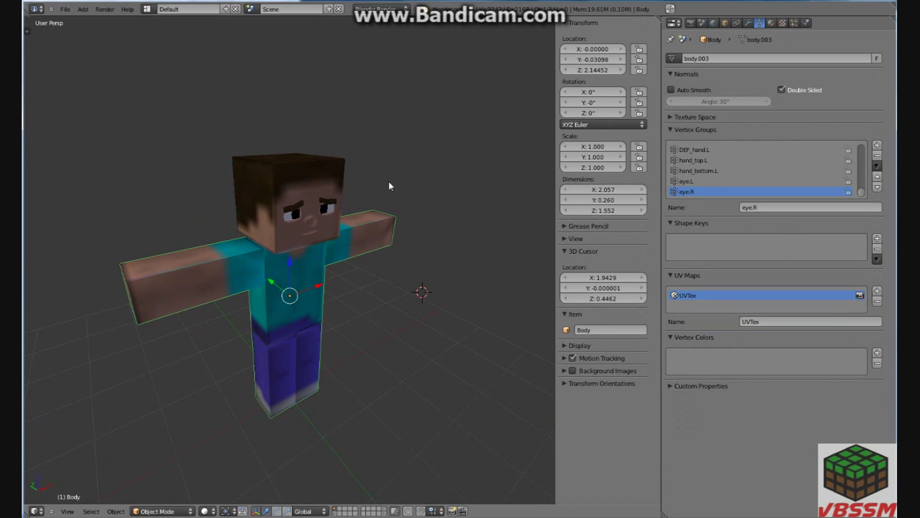
{"action": "left_click", "coordinate": [163, 511]}
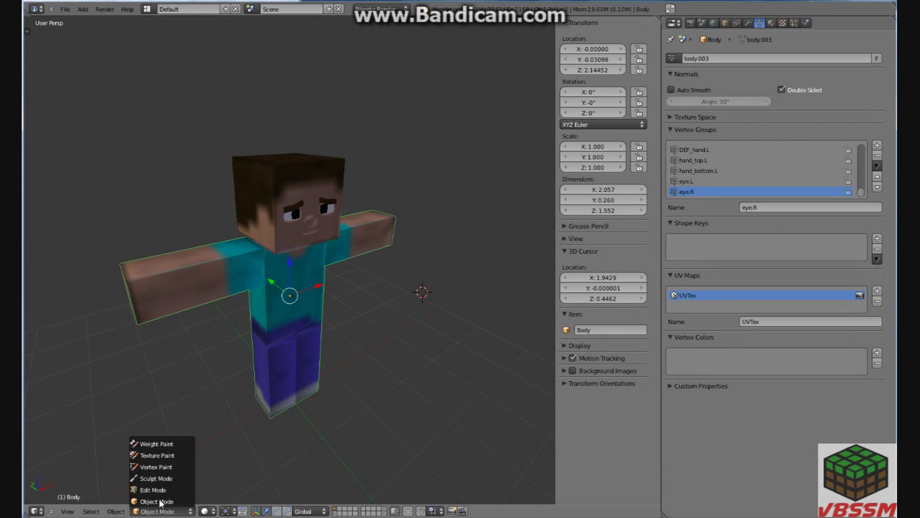
{"action": "left_click", "coordinate": [259, 422]}
{"action": "mouse_move", "coordinate": [449, 375]}
{"action": "middle_mouse_down"}
{"action": "mouse_move", "coordinate": [307, 289]}
{"action": "mouse_move", "coordinate": [122, 333]}
{"action": "mouse_move", "coordinate": [298, 369]}
{"action": "mouse_move", "coordinate": [412, 287]}
{"action": "mouse_move", "coordinate": [446, 375]}
{"action": "middle_mouse_up"}
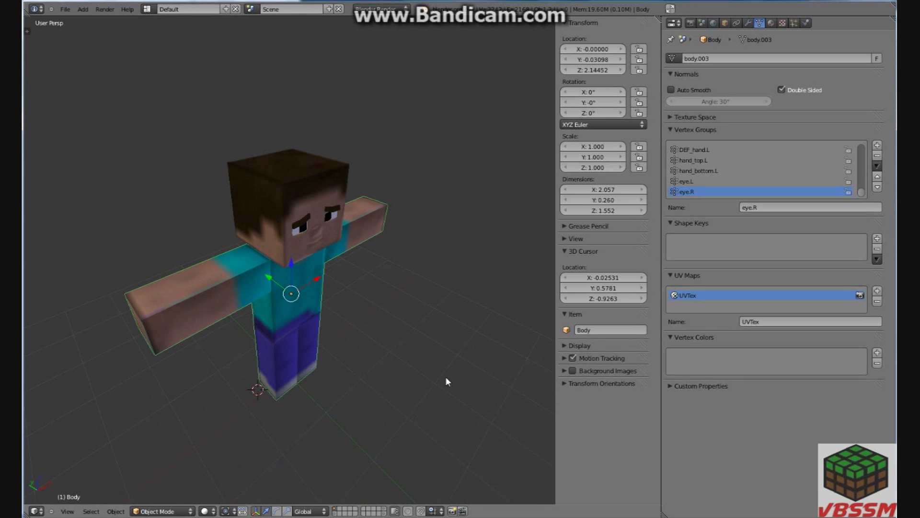
{"action": "middle_click_drag", "start_coordinate": [428, 344], "coordinate": [435, 313]}
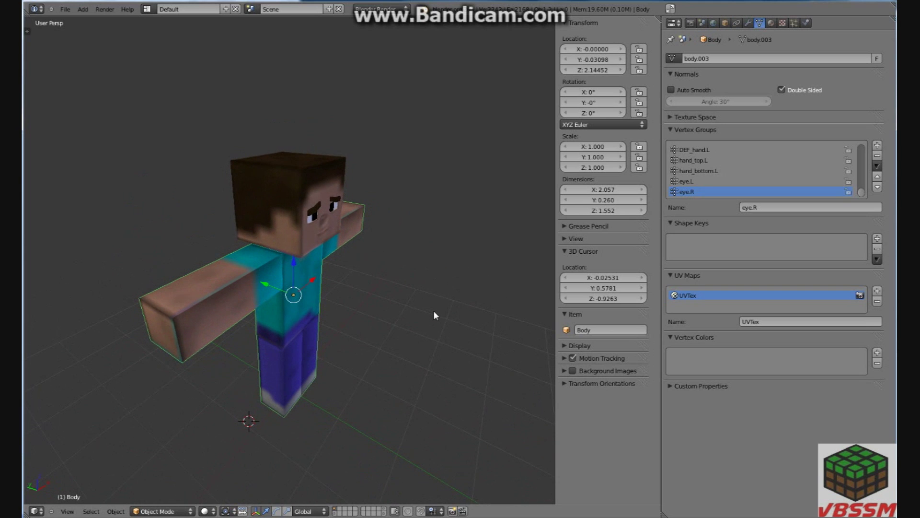
- Split the viewport and show steve_noface(extras).png in a UV/Image Editor on the left
{"action": "left_click_drag", "start_coordinate": [25, 513], "coordinate": [397, 489]}
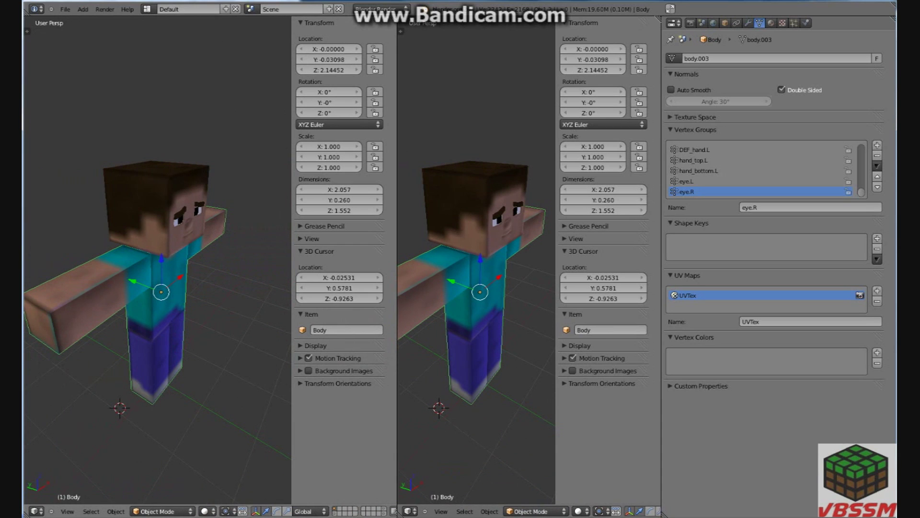
{"action": "left_click", "coordinate": [37, 511]}
{"action": "left_click", "coordinate": [67, 443]}
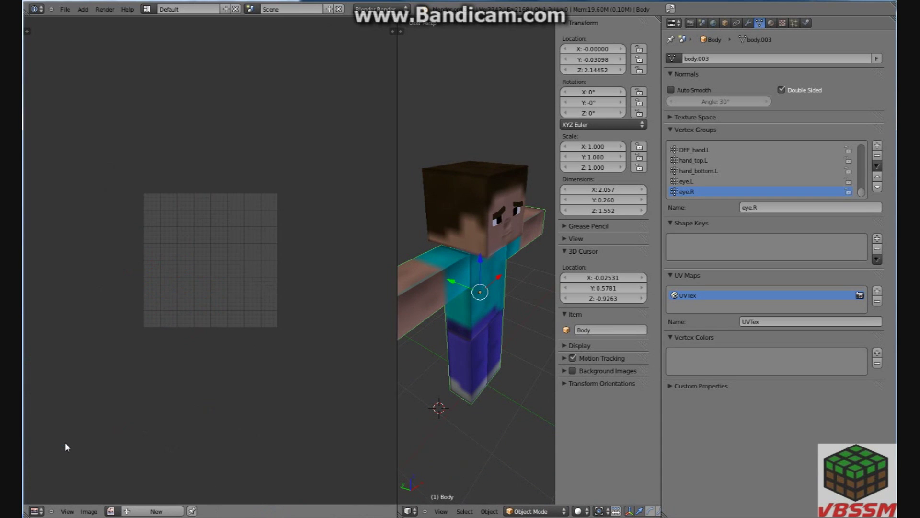
{"action": "left_click", "coordinate": [36, 511]}
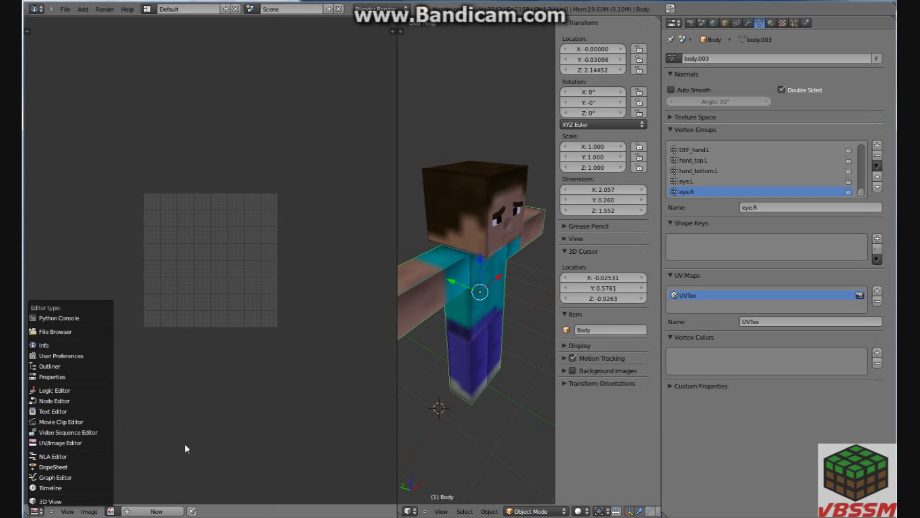
{"action": "left_click", "coordinate": [110, 511]}
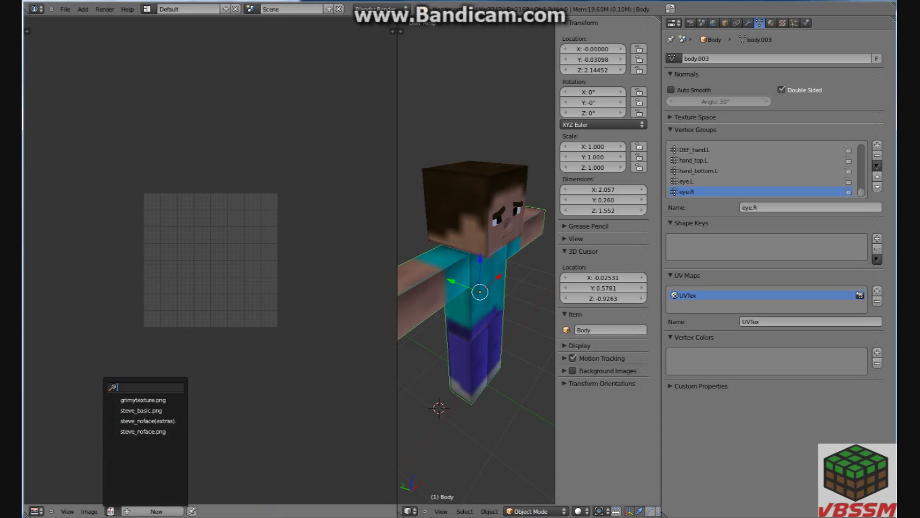
{"action": "left_click", "coordinate": [149, 421]}
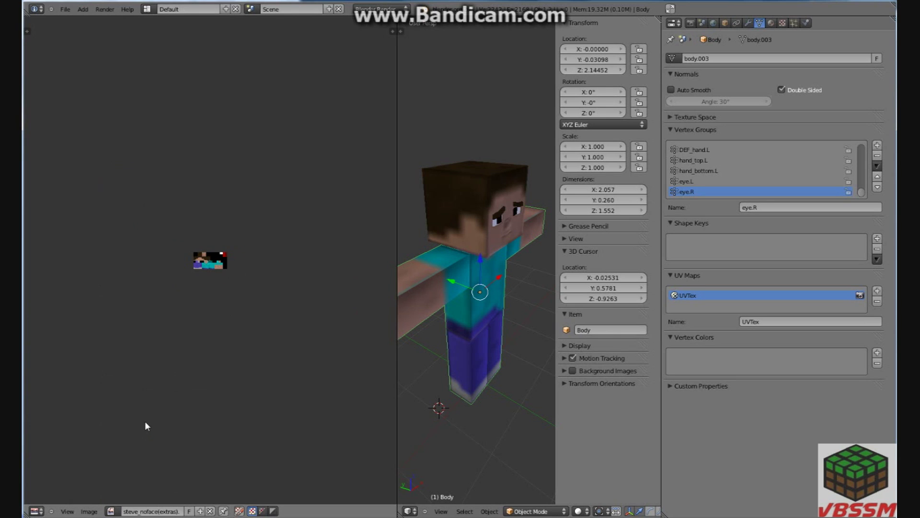
{"action": "scroll", "coordinate": [146, 422], "scroll_direction": "up", "scroll_amount": 10}
{"action": "scroll", "coordinate": [144, 419], "scroll_direction": "down", "scroll_amount": 2}
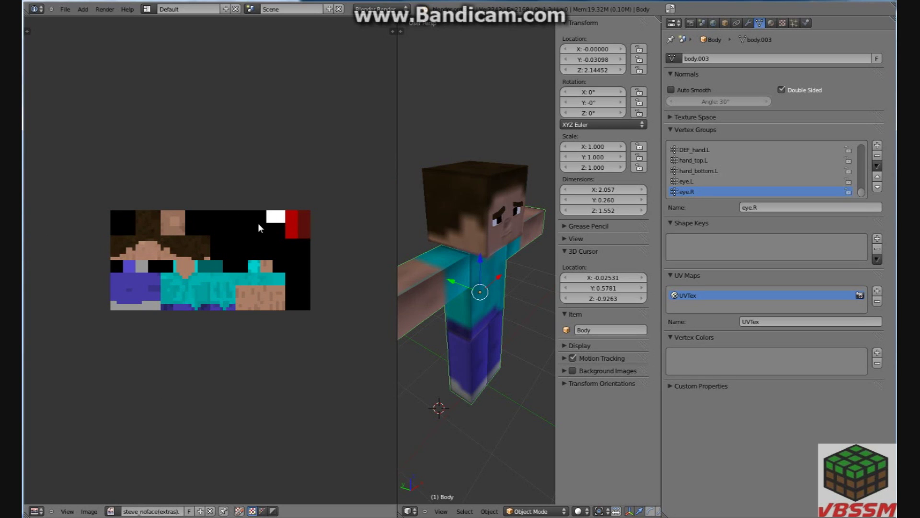
- Replace the texture with character320x640.png from the SkinEdit Alpha 3 pre 7 folder
{"action": "left_click", "coordinate": [93, 512]}
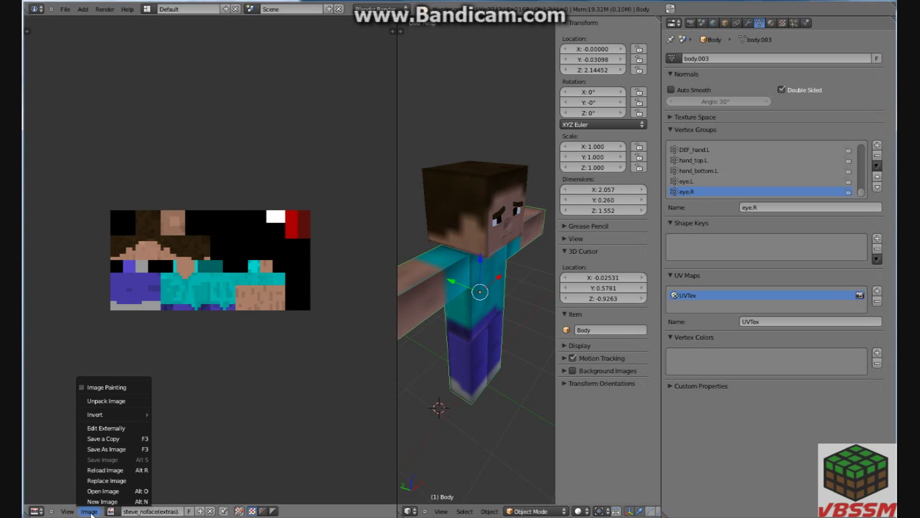
{"action": "left_click", "coordinate": [101, 480]}
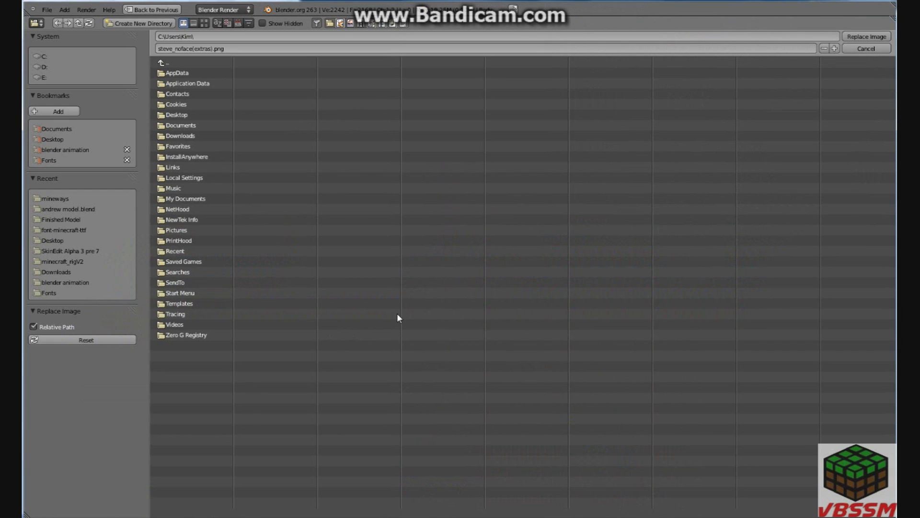
{"action": "key", "text": "alt+Tab"}
{"action": "key", "text": "alt+Tab"}
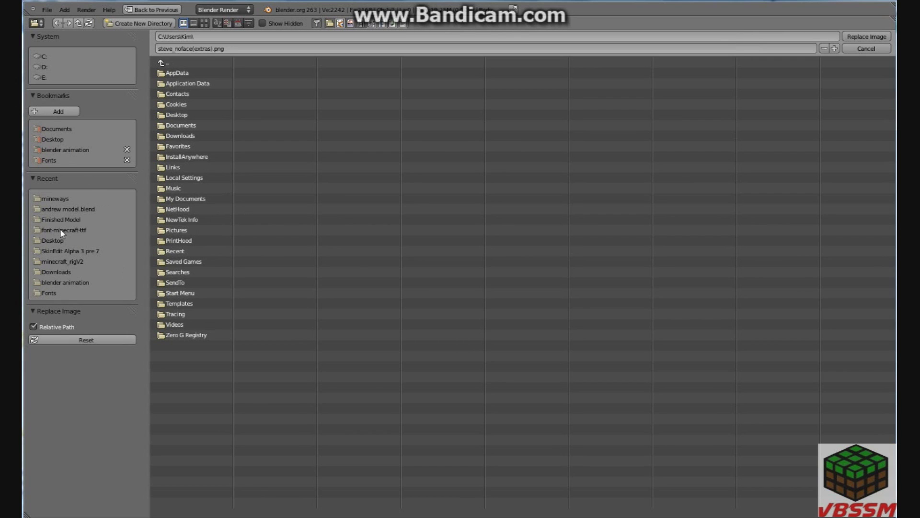
{"action": "left_click", "coordinate": [58, 251]}
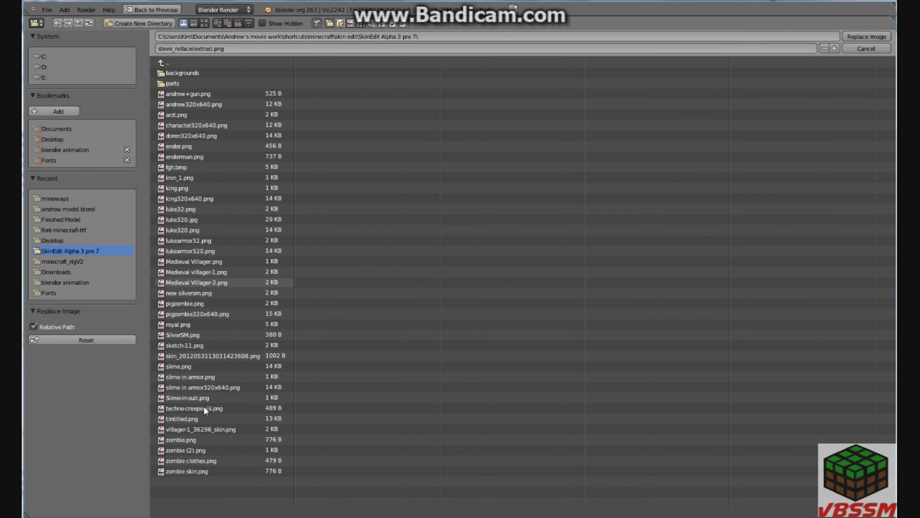
{"action": "left_click", "coordinate": [194, 125]}
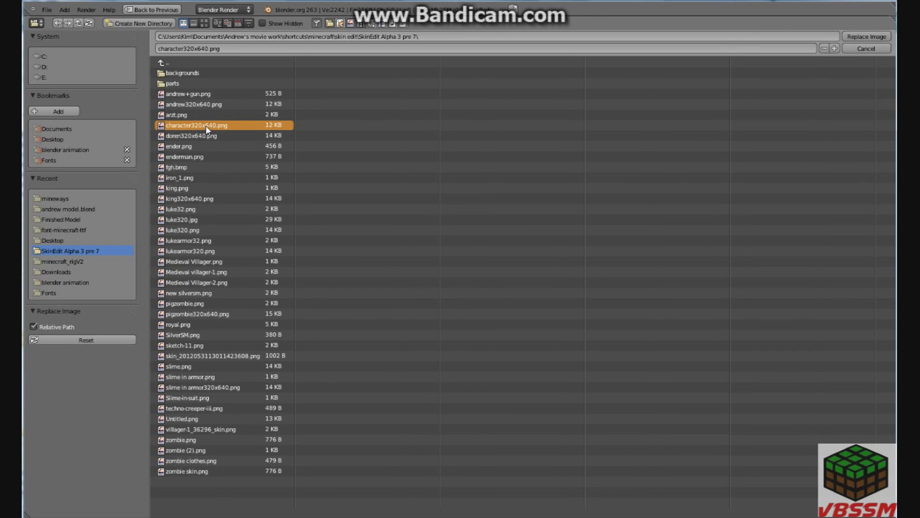
{"action": "left_click", "coordinate": [867, 37]}
{"action": "scroll", "coordinate": [229, 211], "scroll_direction": "down", "scroll_amount": 4}
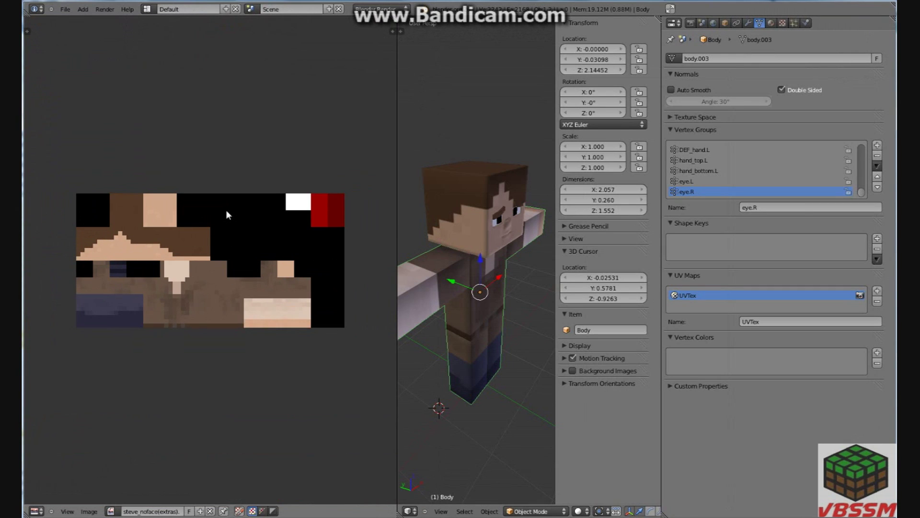
- Orbit around the retextured character and resize the texture and 3D view panes
{"action": "scroll", "coordinate": [225, 209], "scroll_direction": "up", "scroll_amount": 1}
{"action": "middle_click_drag", "start_coordinate": [482, 157], "coordinate": [421, 167]}
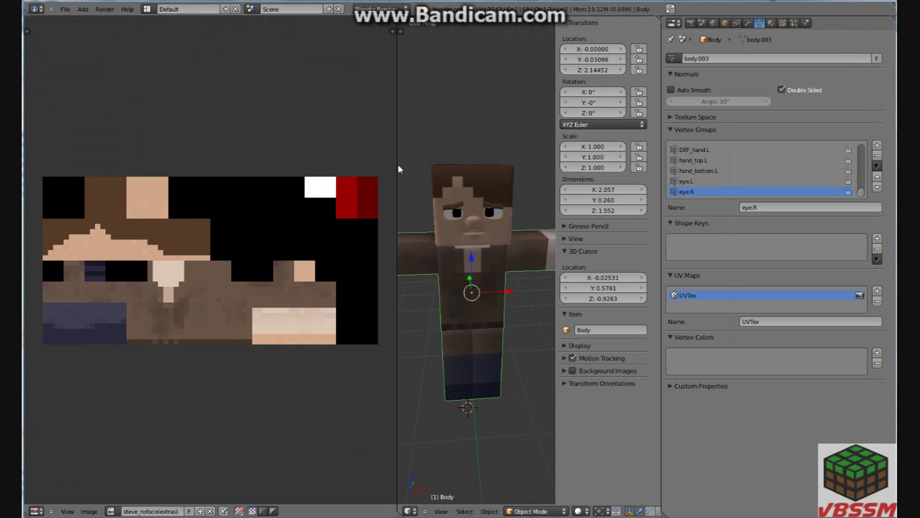
{"action": "left_click_drag", "start_coordinate": [398, 169], "coordinate": [159, 166]}
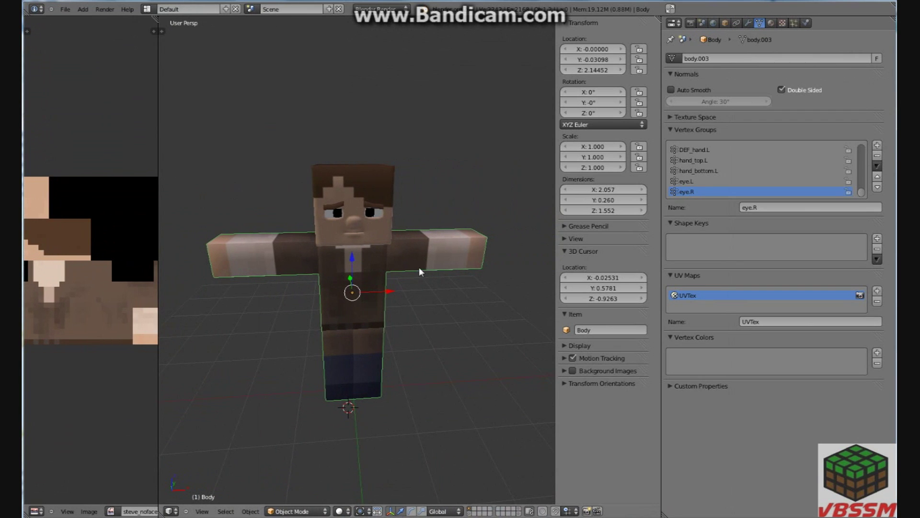
{"action": "middle_click_drag", "start_coordinate": [421, 272], "coordinate": [457, 300]}
{"action": "middle_click_drag", "start_coordinate": [434, 267], "coordinate": [103, 425]}
{"action": "left_click_drag", "start_coordinate": [311, 367], "coordinate": [392, 374]}
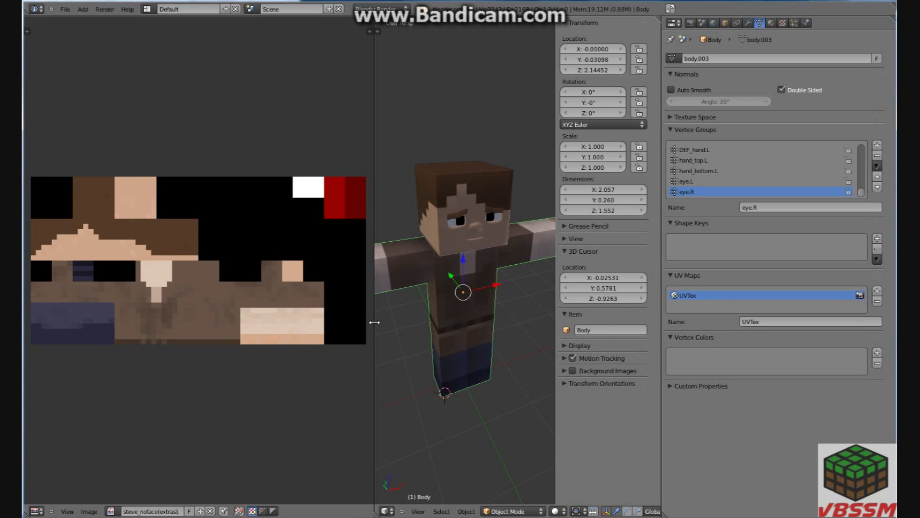
{"action": "left_click_drag", "start_coordinate": [374, 322], "coordinate": [228, 322]}
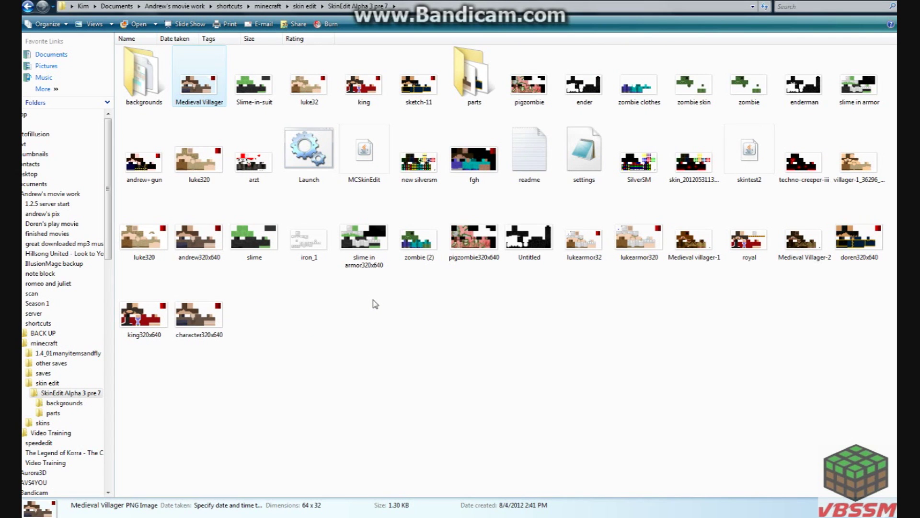
- Go to the .minecraft bin folder and open minecraft.jar with WinRAR archiver
{"action": "left_click", "coordinate": [173, 516]}
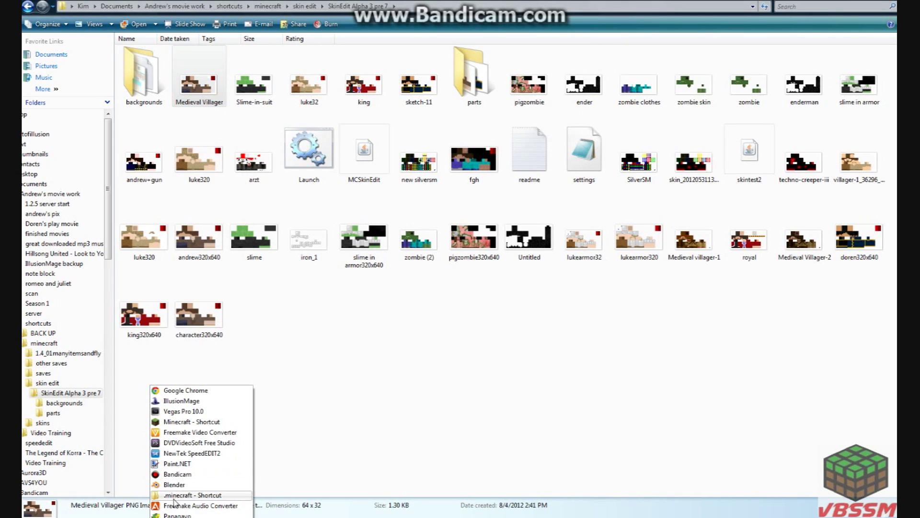
{"action": "left_click", "coordinate": [192, 495]}
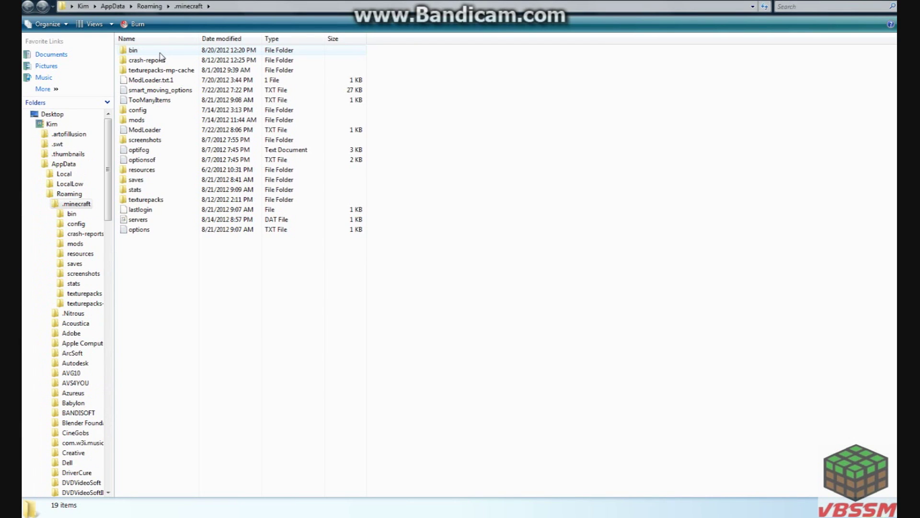
{"action": "double_click", "coordinate": [158, 51]}
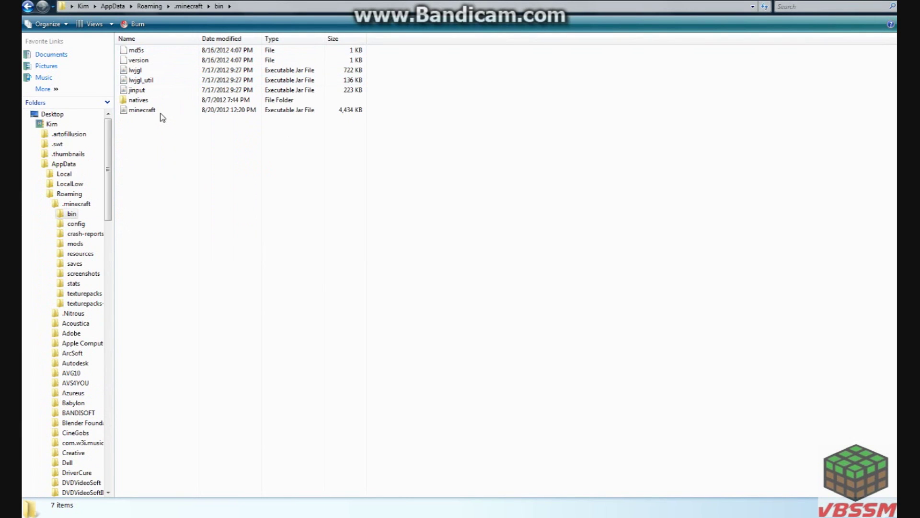
{"action": "right_click", "coordinate": [161, 112]}
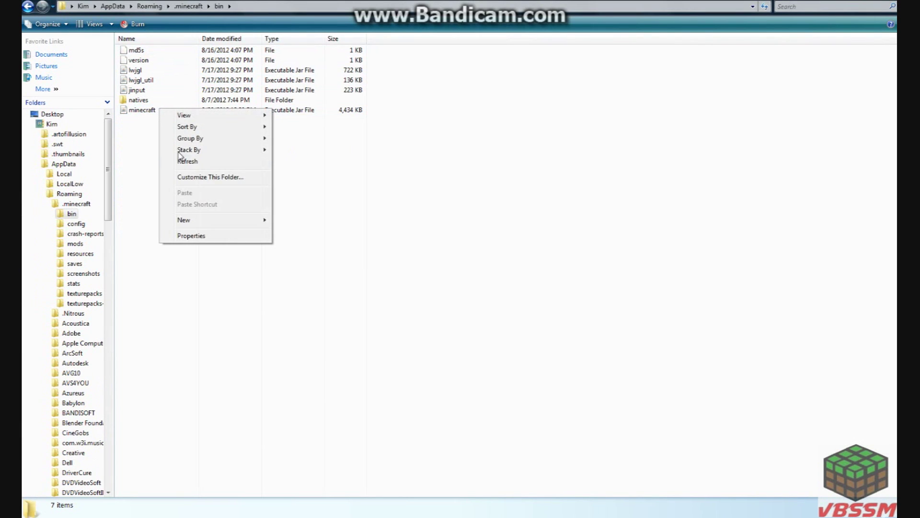
{"action": "left_click", "coordinate": [129, 115]}
{"action": "right_click", "coordinate": [129, 115]}
{"action": "mouse_move", "coordinate": [163, 168]}
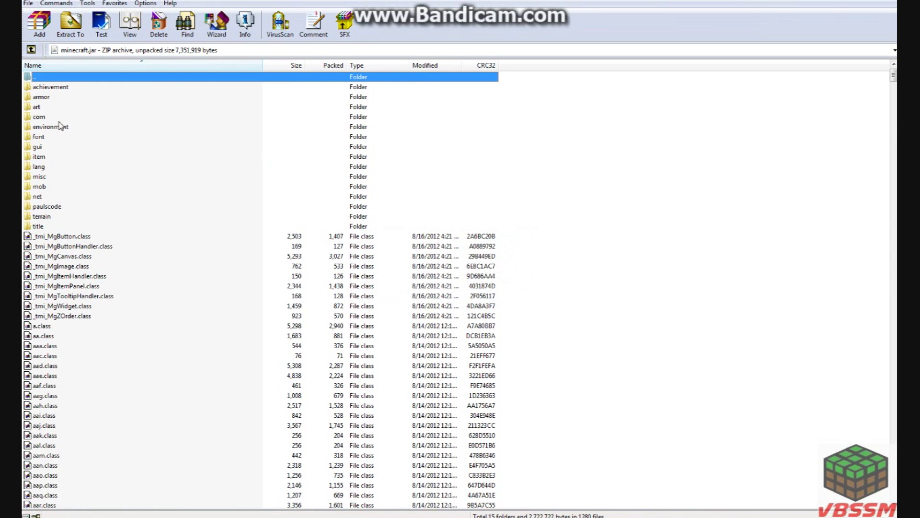
- Open the mob folder and extract char.png on its own, replacing existing files
{"action": "double_click", "coordinate": [43, 187]}
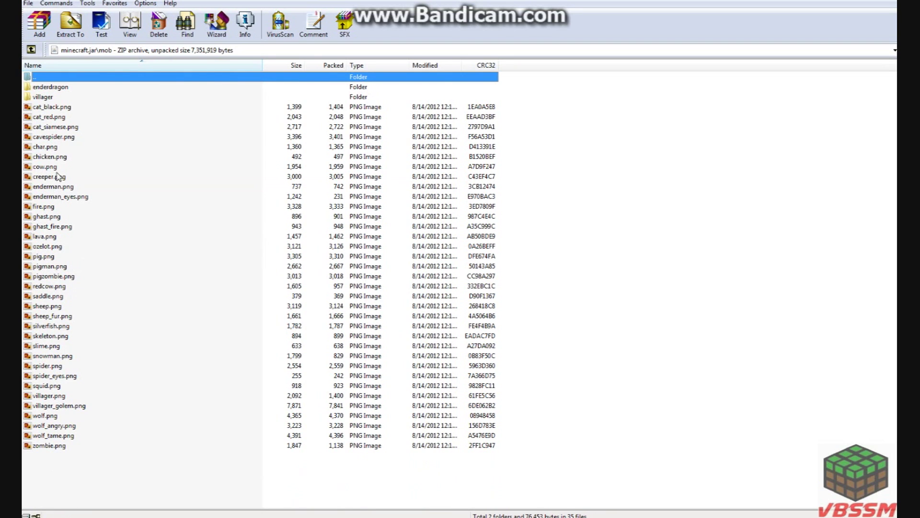
{"action": "left_click", "coordinate": [50, 150]}
{"action": "right_click", "coordinate": [48, 148]}
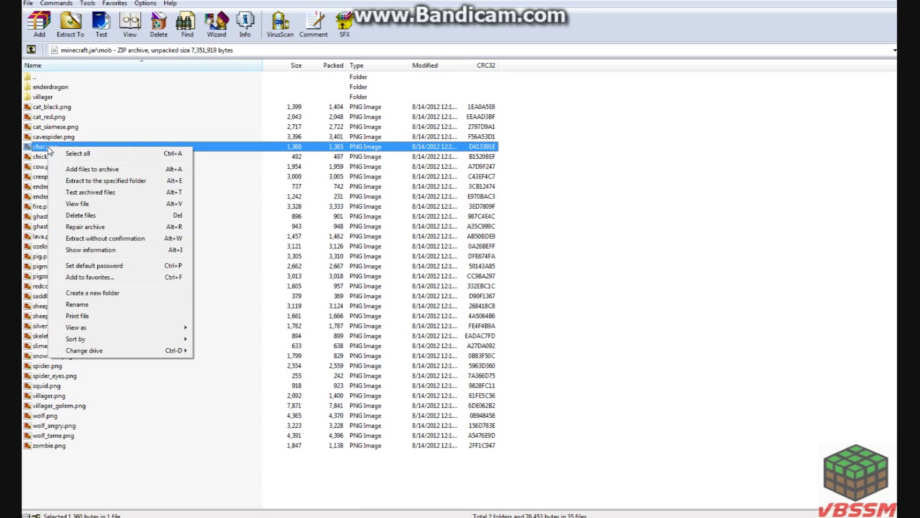
{"action": "left_click", "coordinate": [85, 181]}
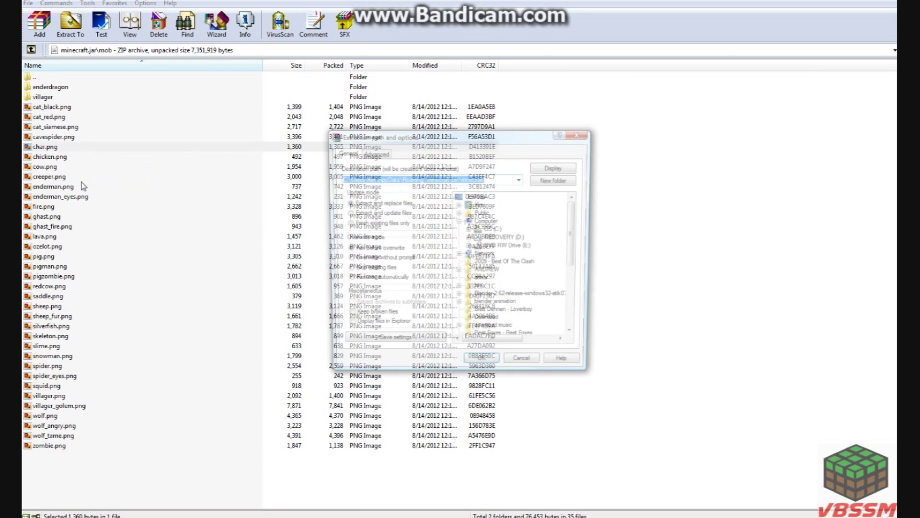
{"action": "left_click", "coordinate": [473, 197]}
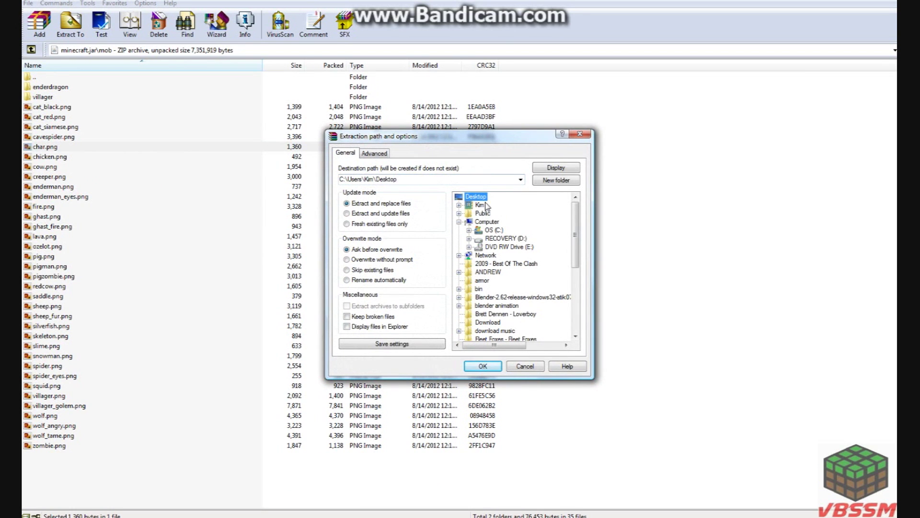
{"action": "left_click", "coordinate": [502, 315]}
{"action": "left_click", "coordinate": [484, 367]}
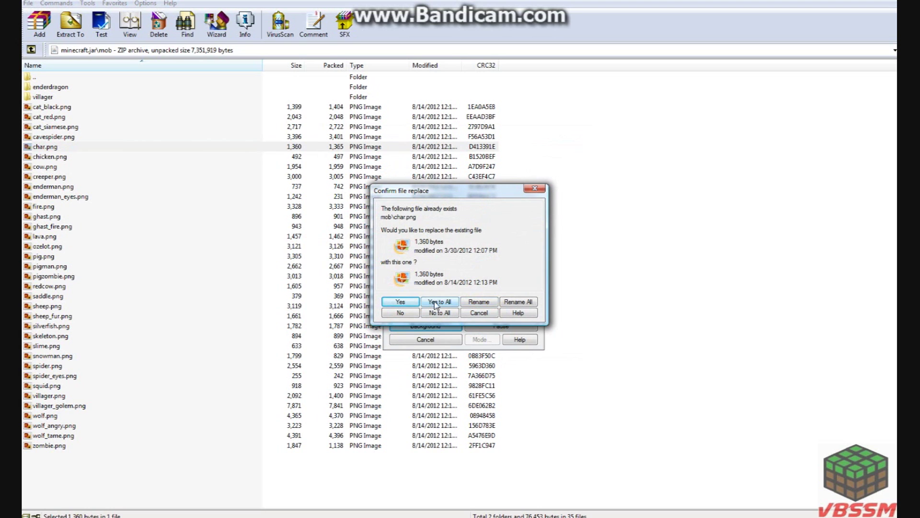
{"action": "left_click", "coordinate": [436, 302]}
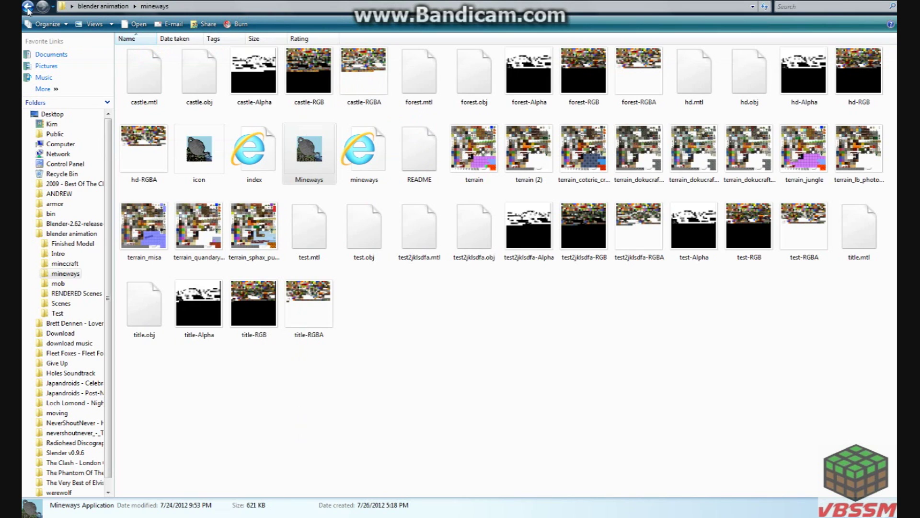
{"action": "key", "text": "BackSpace"}
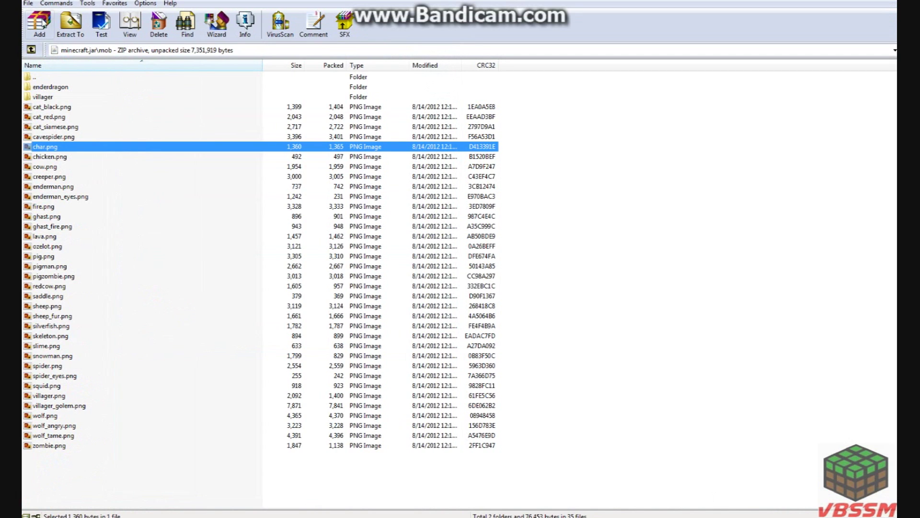
- Select all 35 mob PNG files and extract them into bin\minecraft
{"action": "left_click", "coordinate": [722, 180]}
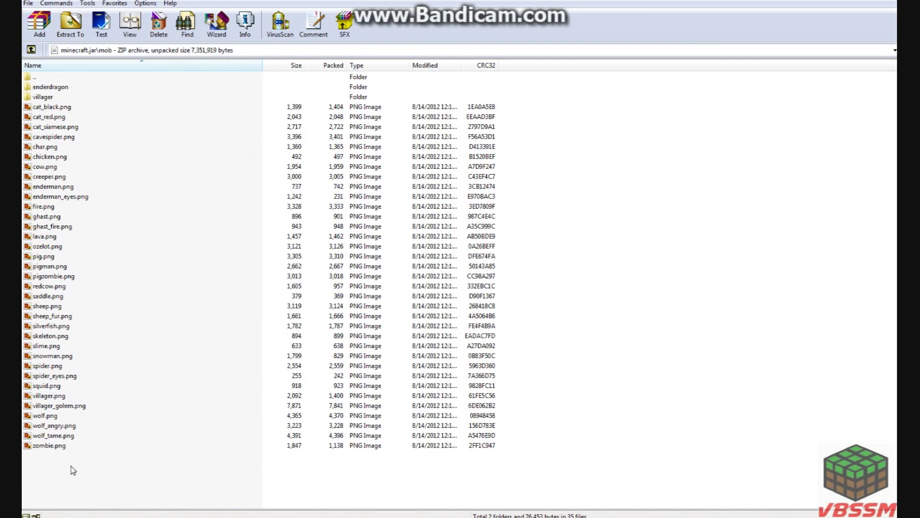
{"action": "left_click_drag", "start_coordinate": [73, 470], "coordinate": [50, 103]}
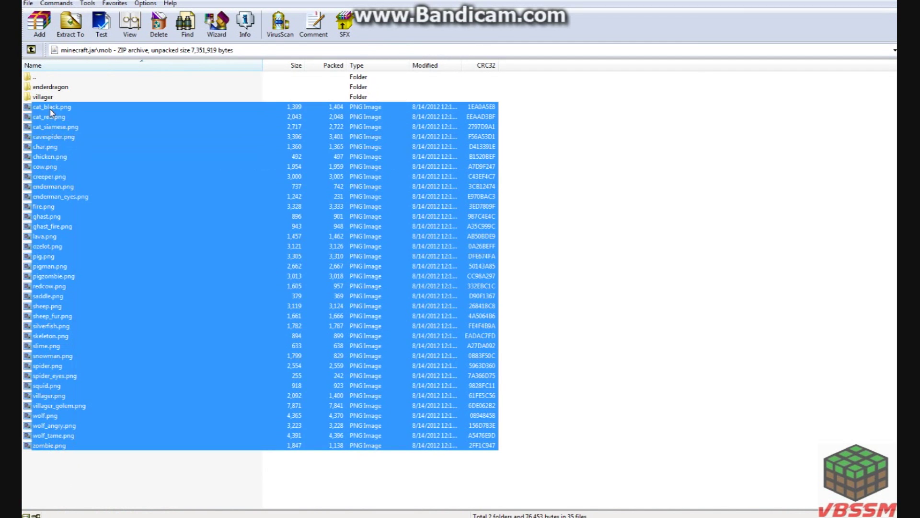
{"action": "left_click", "coordinate": [71, 29]}
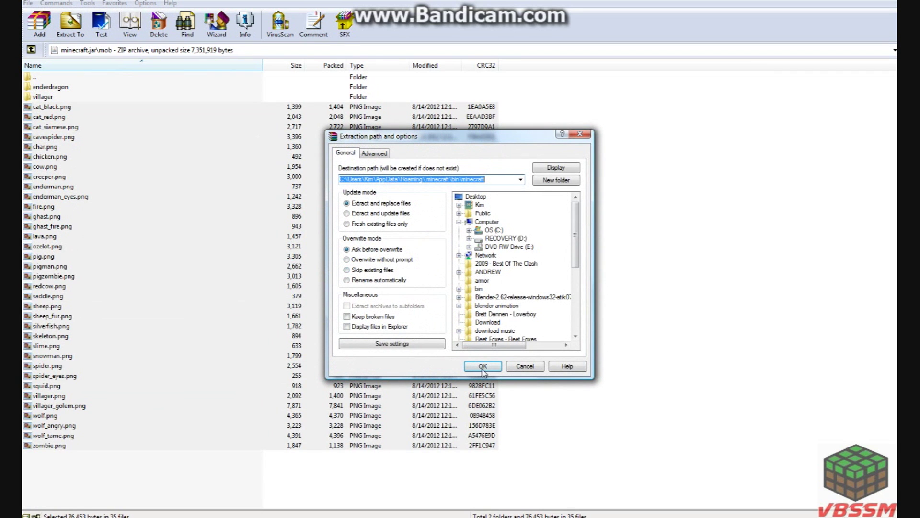
{"action": "left_click", "coordinate": [482, 366]}
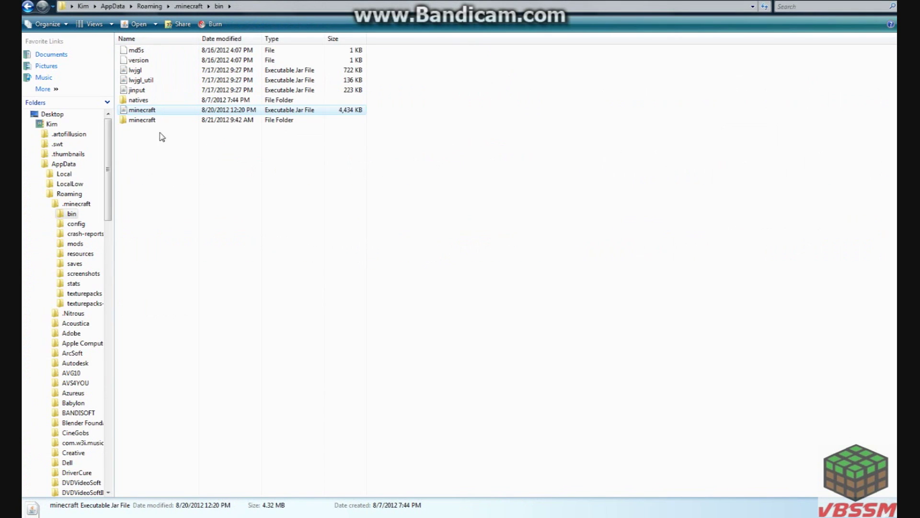
- Open bin\minecraft\mob, preview char.png, and copy it
{"action": "double_click", "coordinate": [146, 119]}
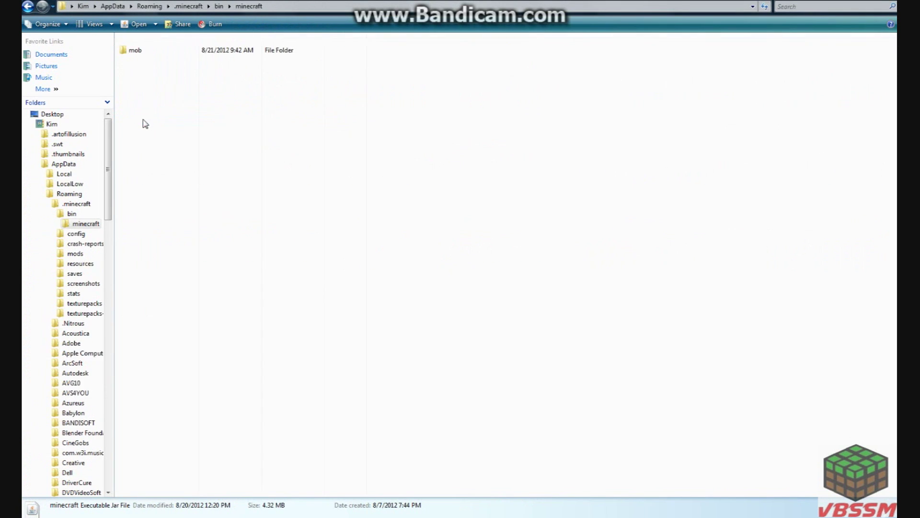
{"action": "double_click", "coordinate": [161, 50]}
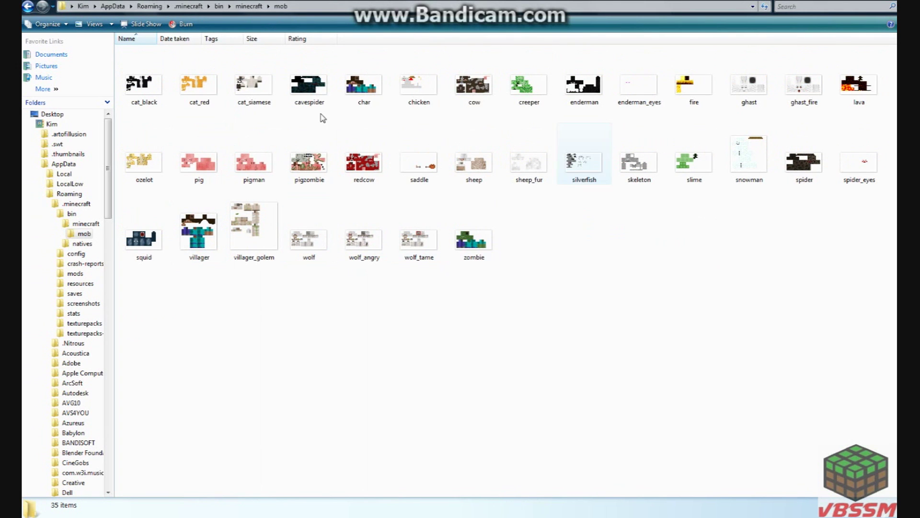
{"action": "left_click", "coordinate": [368, 95]}
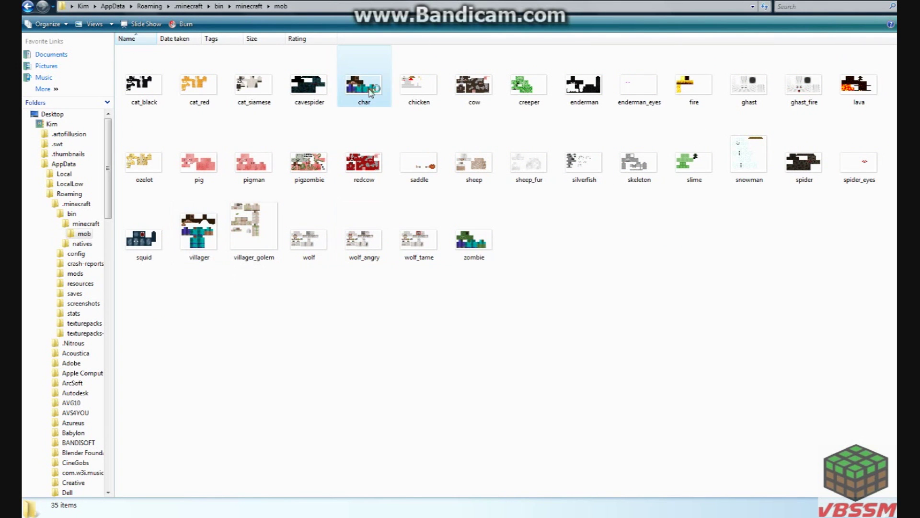
{"action": "double_click", "coordinate": [370, 92]}
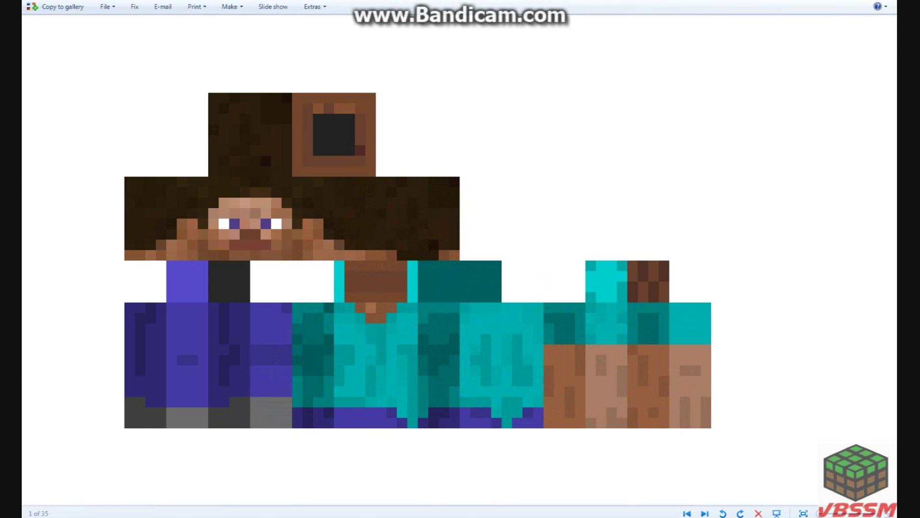
{"action": "key", "text": "alt+F4"}
{"action": "right_click", "coordinate": [366, 79]}
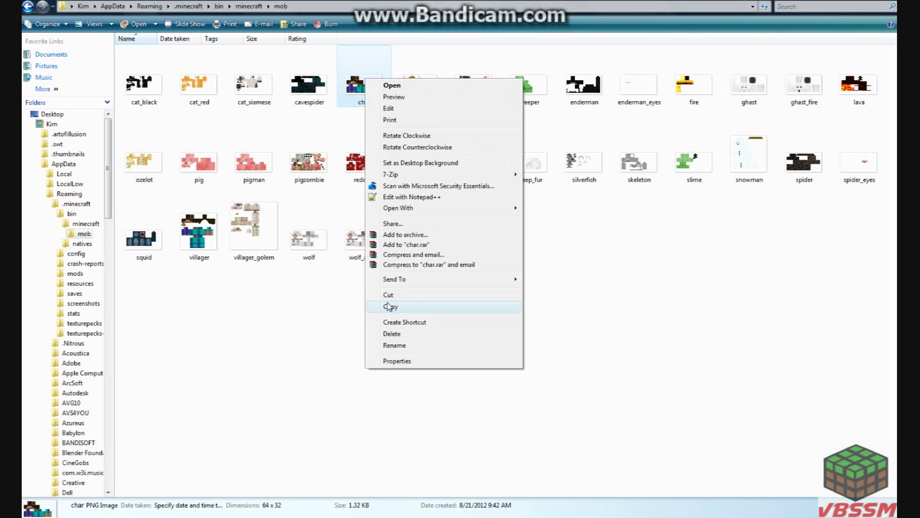
{"action": "left_click", "coordinate": [389, 306]}
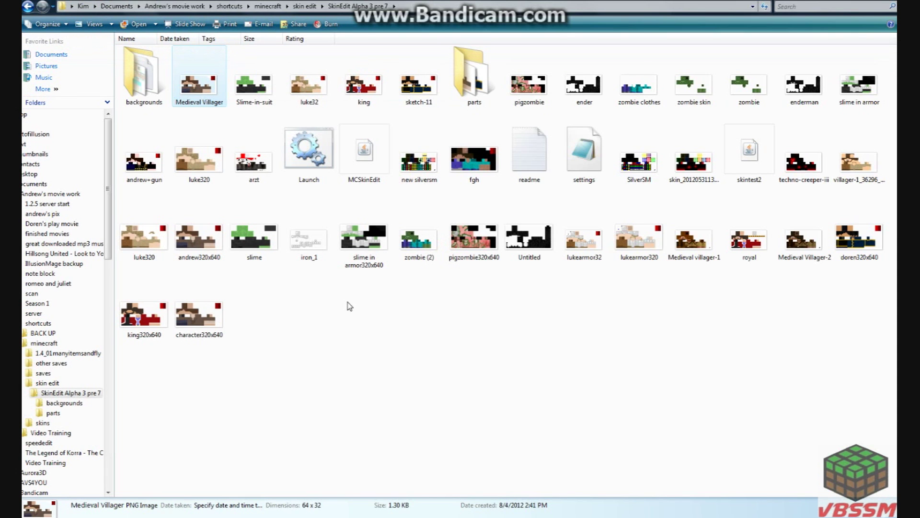
- Paste char.png into the SkinEdit Alpha 3 pre 7 folder and check the pasted skin
{"action": "right_click", "coordinate": [328, 344]}
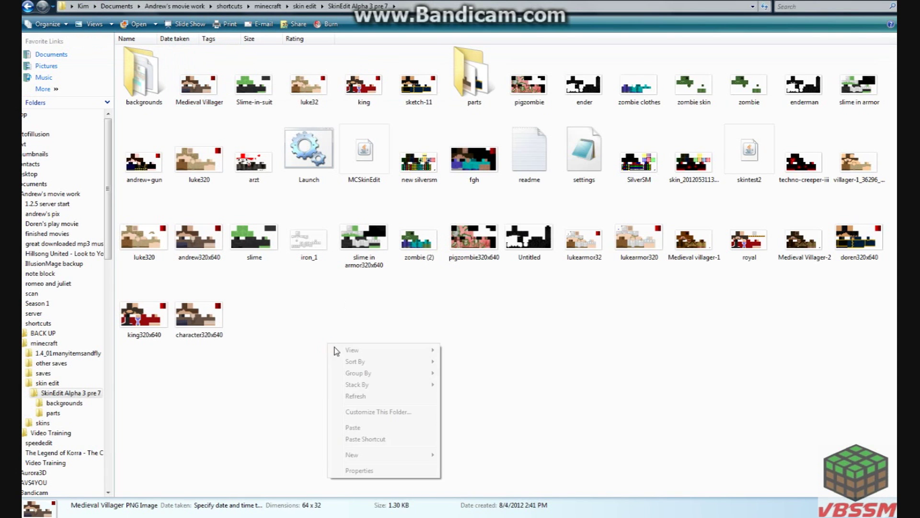
{"action": "left_click", "coordinate": [352, 427]}
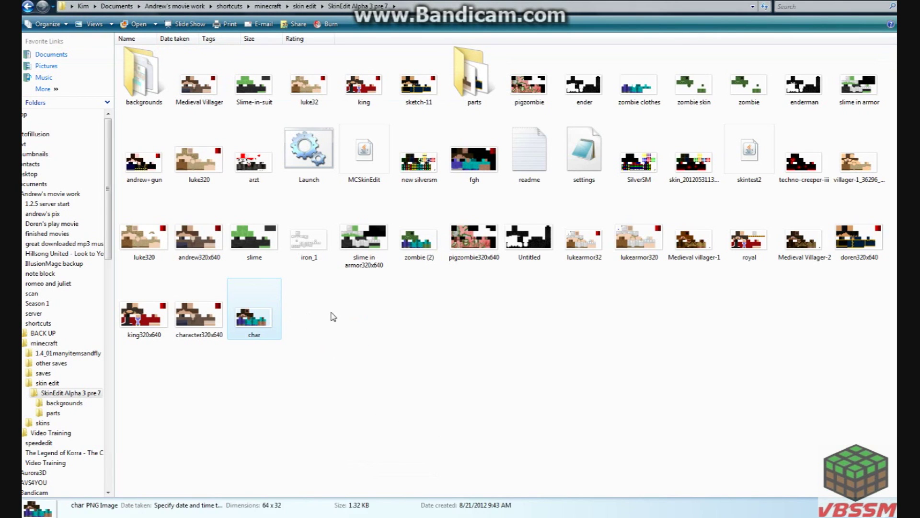
{"action": "double_click", "coordinate": [251, 317]}
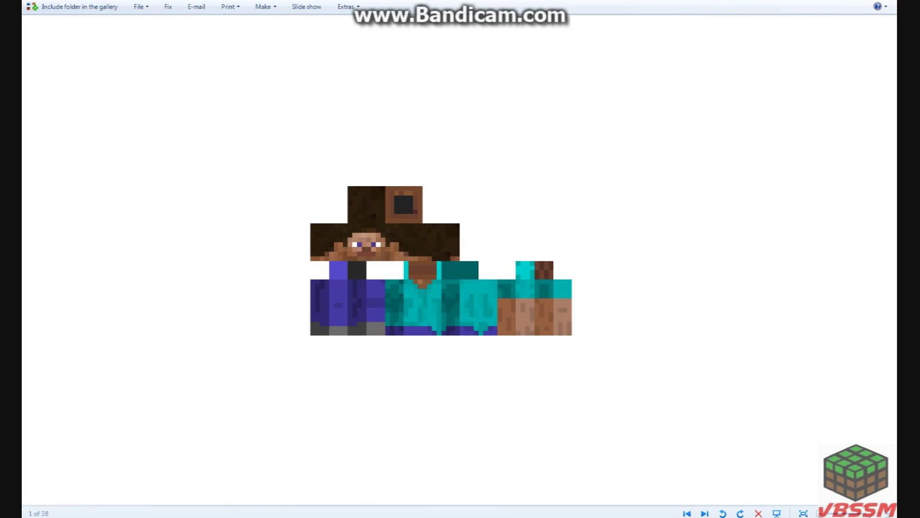
{"action": "key", "text": "alt+F4"}
{"action": "double_click", "coordinate": [375, 168]}
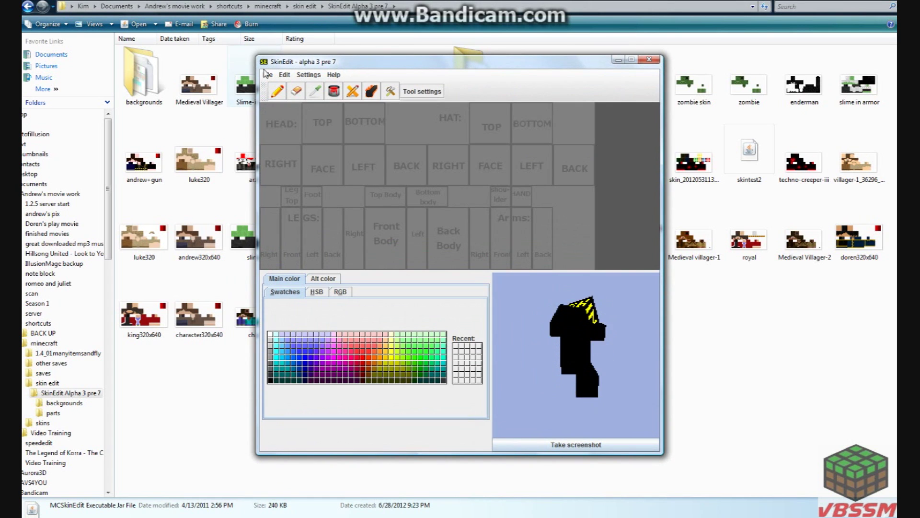
- Load the char.png skin into MCSkinEdit
{"action": "left_click", "coordinate": [266, 74]}
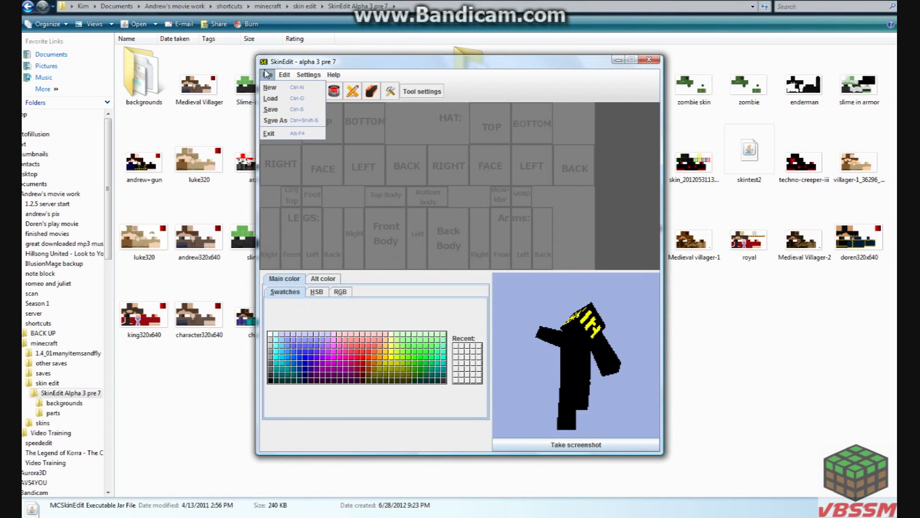
{"action": "left_click", "coordinate": [296, 99]}
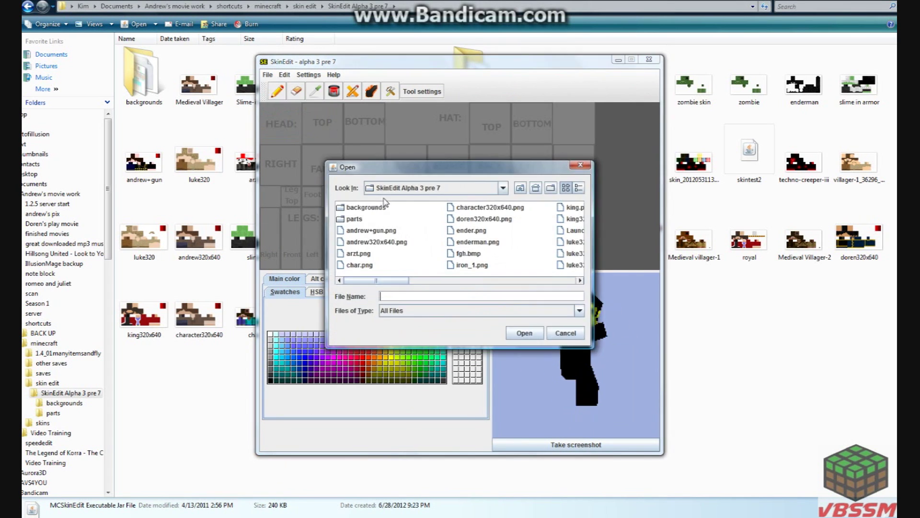
{"action": "left_click", "coordinate": [356, 267]}
{"action": "left_click", "coordinate": [526, 335]}
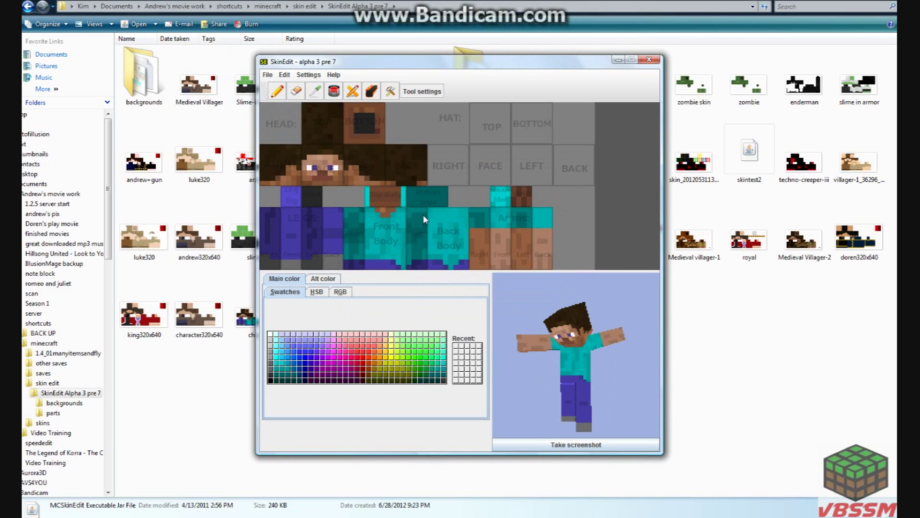
- Pick the skin colour and paint over the mouth, eye, hair pixel and bottom face row
{"action": "left_click", "coordinate": [318, 93]}
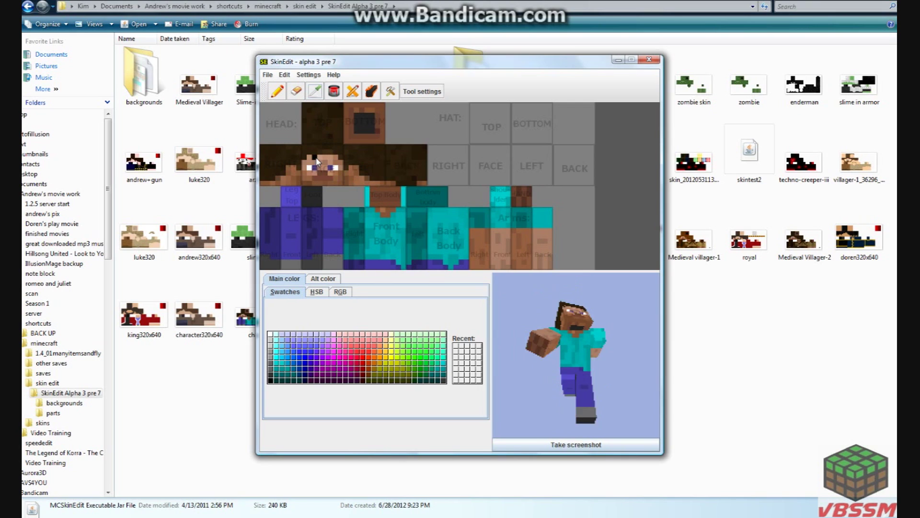
{"action": "left_click", "coordinate": [278, 91]}
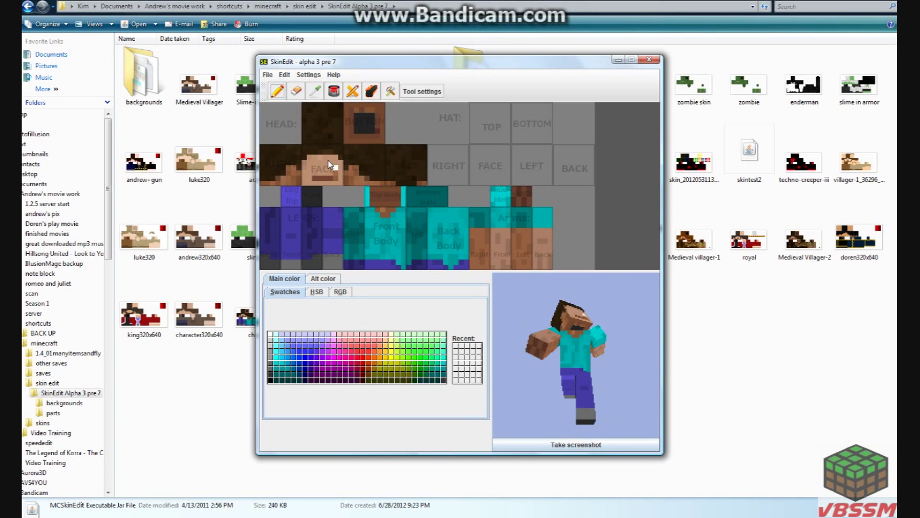
{"action": "left_click_drag", "start_coordinate": [317, 178], "coordinate": [335, 172]}
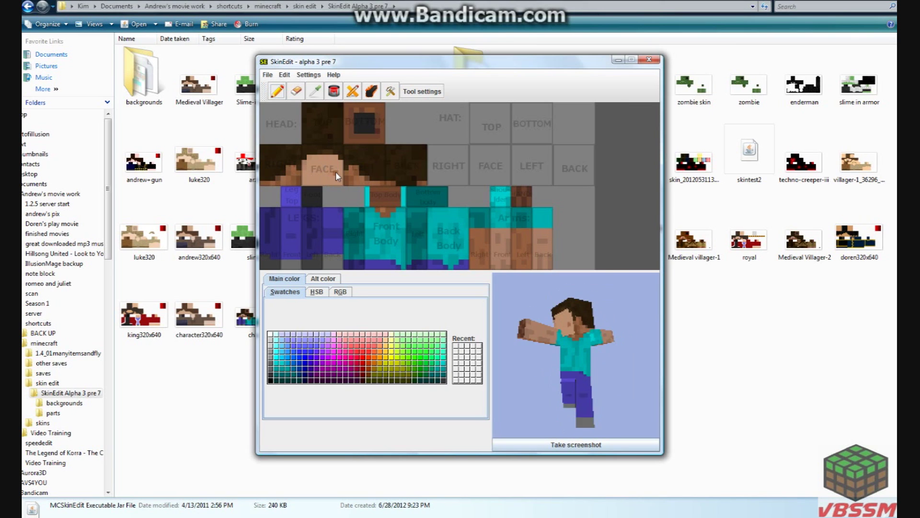
{"action": "left_click", "coordinate": [304, 165]}
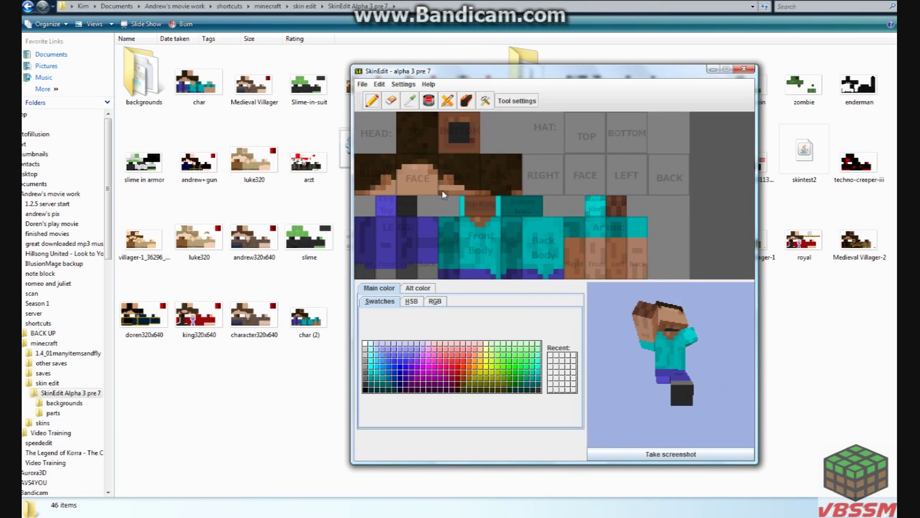
{"action": "left_click_drag", "start_coordinate": [442, 190], "coordinate": [485, 191]}
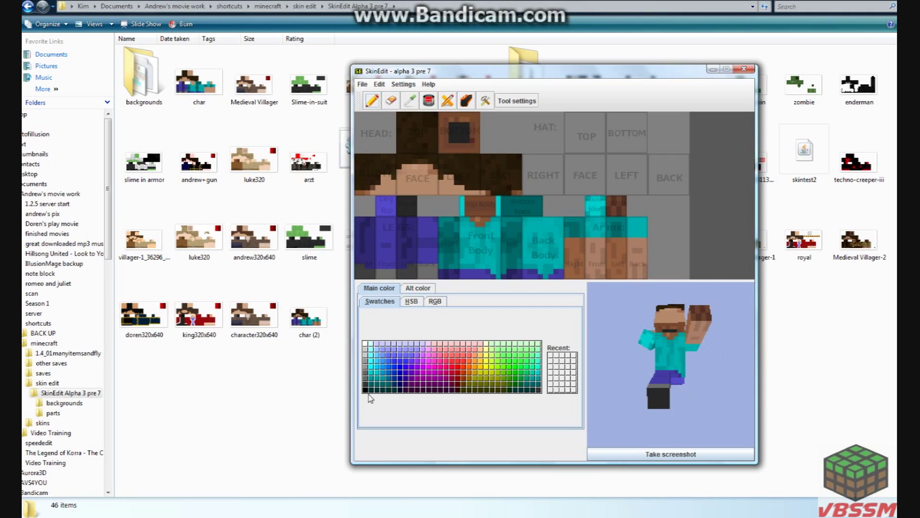
- Paint dark red and bright red patches in the skin's top-right area
{"action": "left_click", "coordinate": [459, 391]}
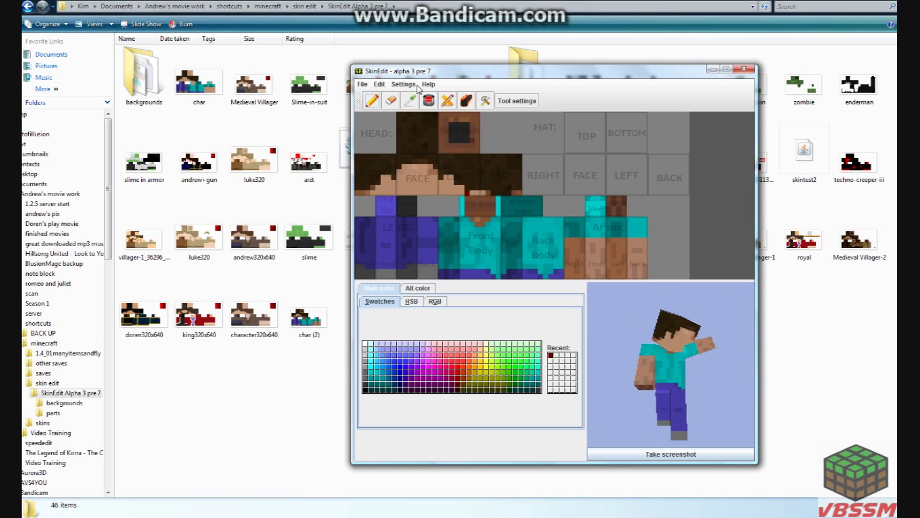
{"action": "left_click", "coordinate": [713, 125]}
{"action": "mouse_move", "coordinate": [687, 113]}
{"action": "left_mouse_down"}
{"action": "mouse_move", "coordinate": [687, 151]}
{"action": "mouse_move", "coordinate": [667, 152]}
{"action": "mouse_move", "coordinate": [685, 152]}
{"action": "mouse_move", "coordinate": [670, 149]}
{"action": "mouse_move", "coordinate": [680, 114]}
{"action": "mouse_move", "coordinate": [683, 145]}
{"action": "mouse_move", "coordinate": [683, 123]}
{"action": "left_mouse_up"}
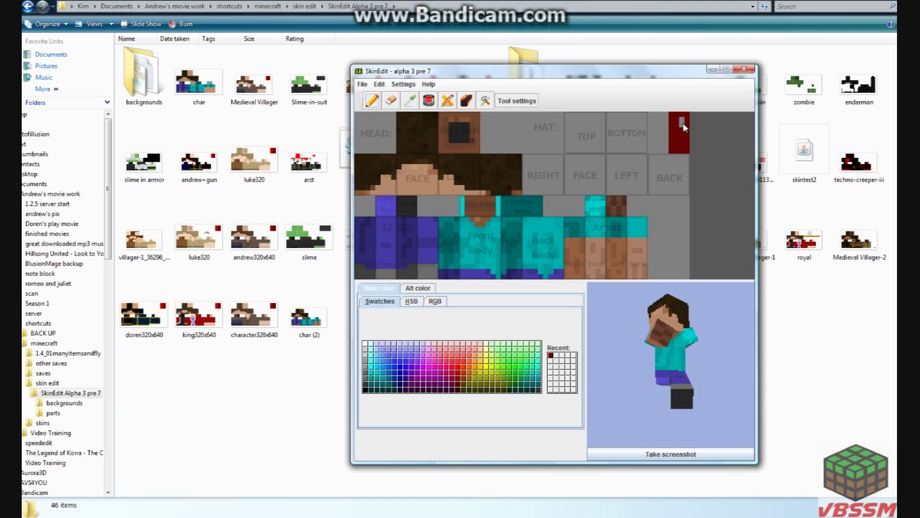
{"action": "left_click", "coordinate": [460, 377]}
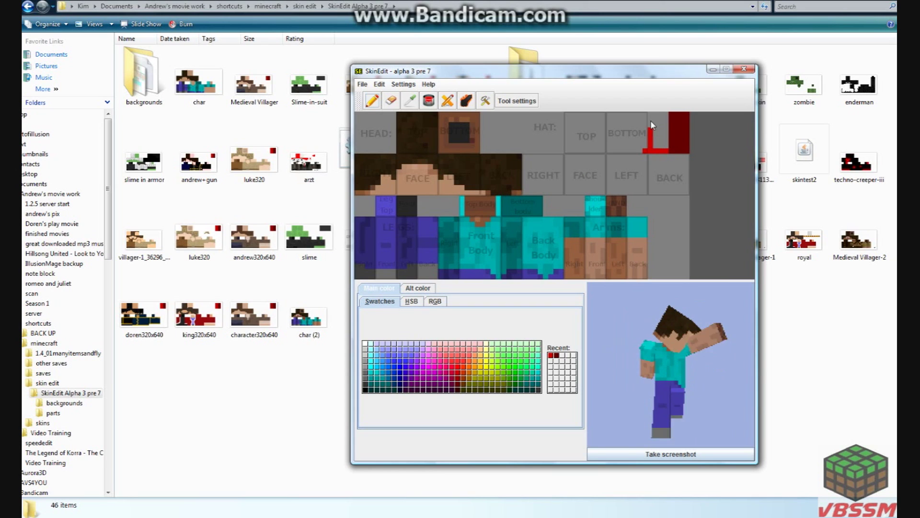
{"action": "left_click_drag", "start_coordinate": [662, 115], "coordinate": [663, 142]}
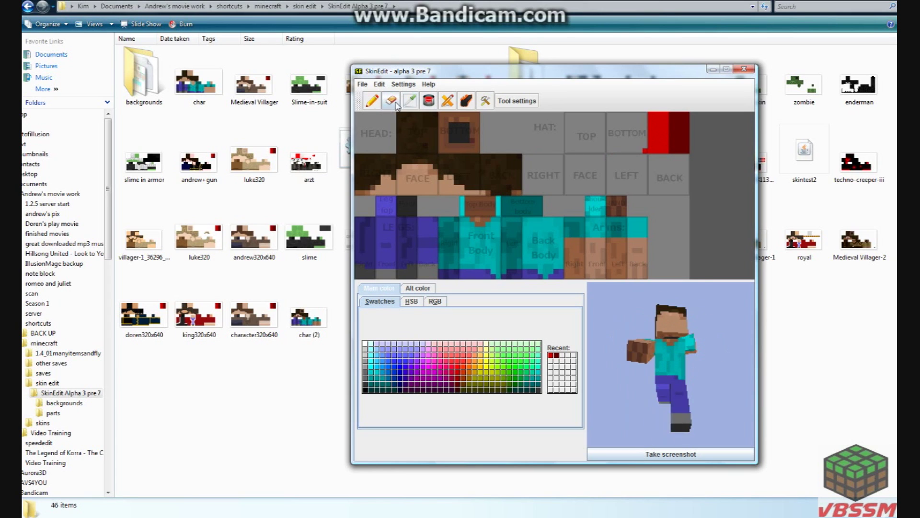
- Erase the stray red strip under BOTTOM and save the edited skin
{"action": "left_click_drag", "start_coordinate": [645, 151], "coordinate": [639, 150]}
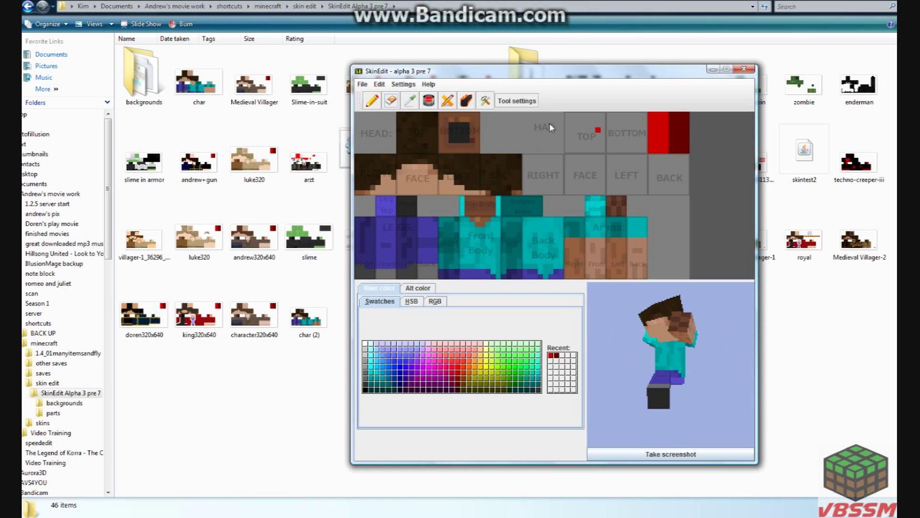
{"action": "left_click", "coordinate": [372, 100]}
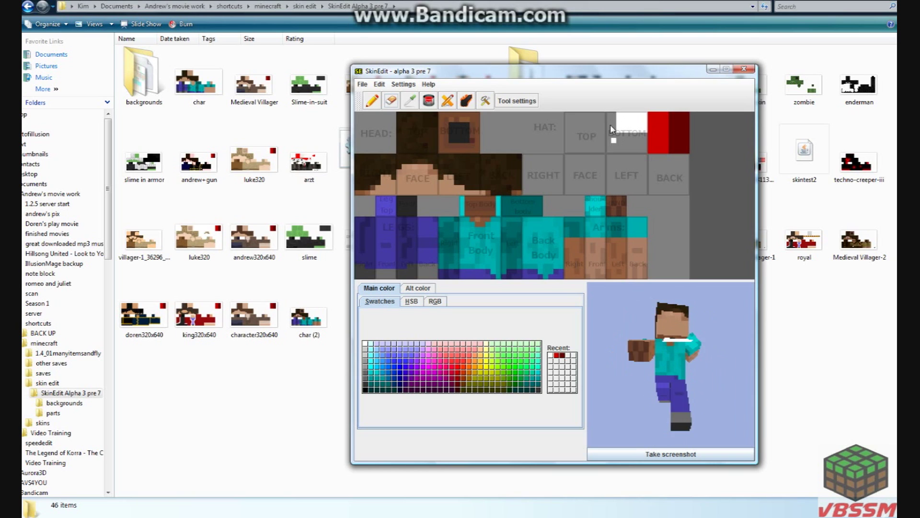
{"action": "left_click", "coordinate": [363, 84]}
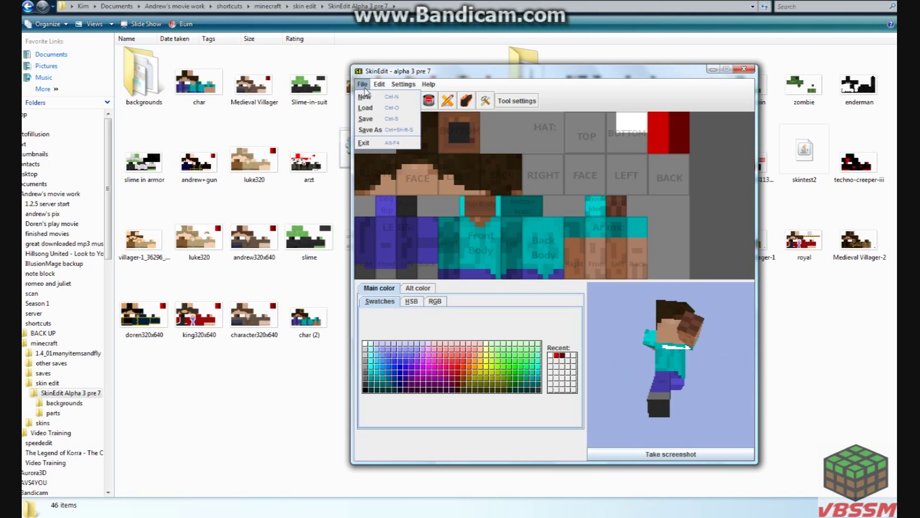
{"action": "left_click", "coordinate": [371, 124]}
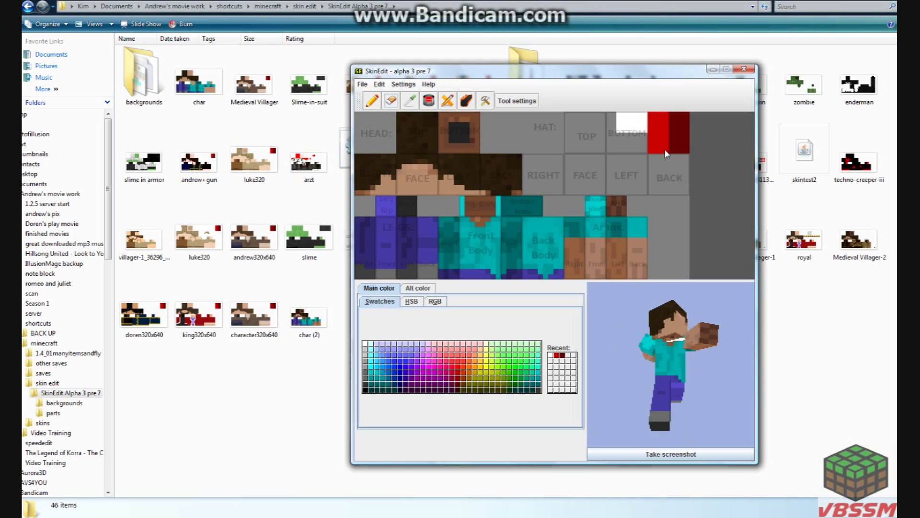
- Close the skin editor and open the char (2) image in Paint.NET
{"action": "left_click", "coordinate": [744, 69]}
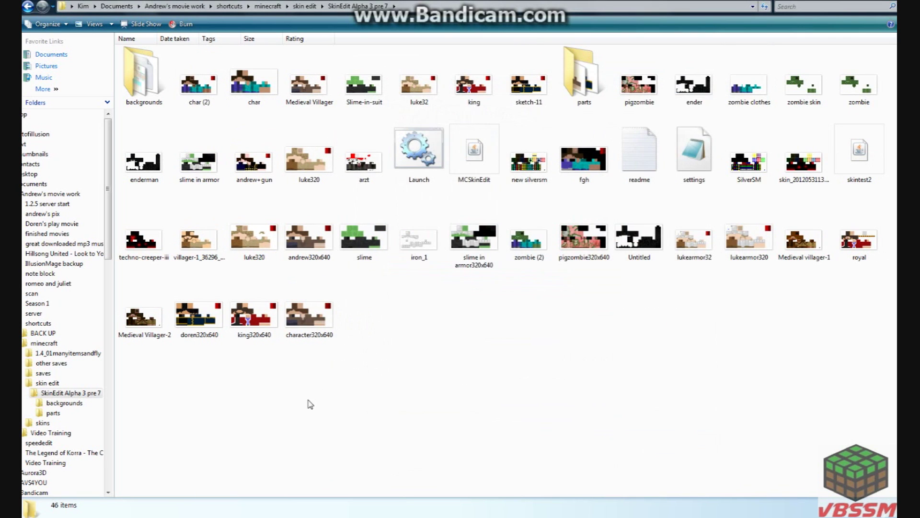
{"action": "right_click", "coordinate": [199, 81]}
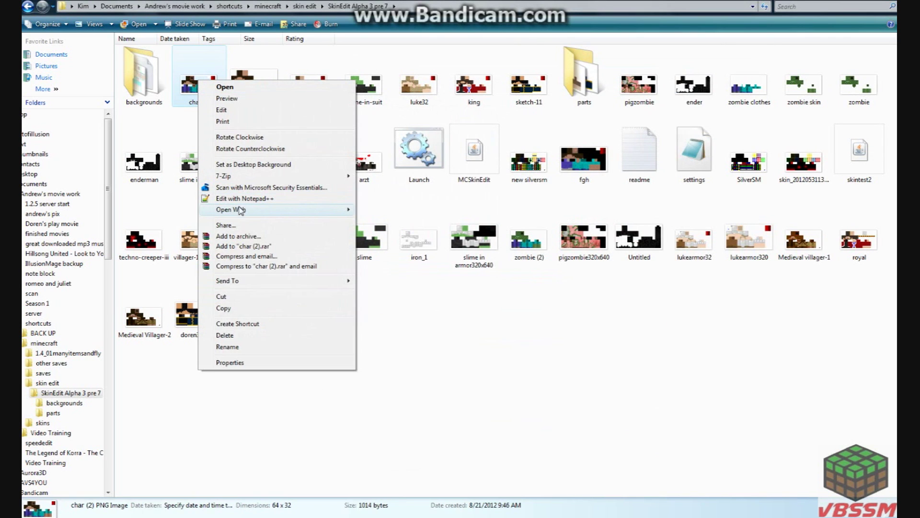
{"action": "mouse_move", "coordinate": [241, 210]}
{"action": "left_click", "coordinate": [395, 245]}
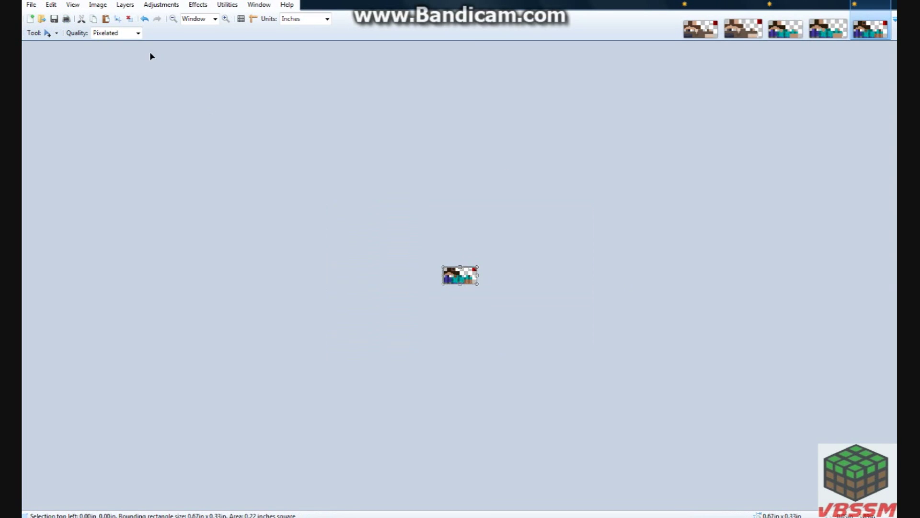
- Create a new 640x320 image and paste the skin, stretched to fill the canvas
{"action": "left_click", "coordinate": [36, 6]}
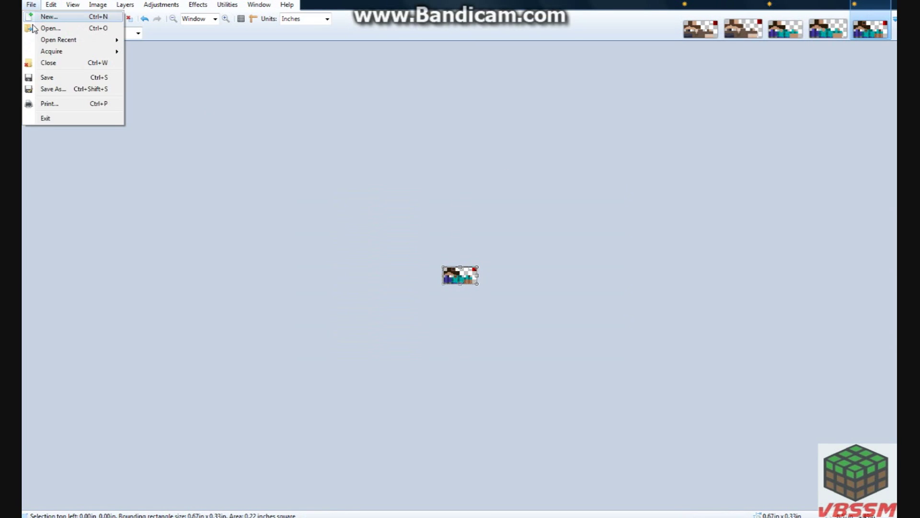
{"action": "left_click", "coordinate": [42, 14]}
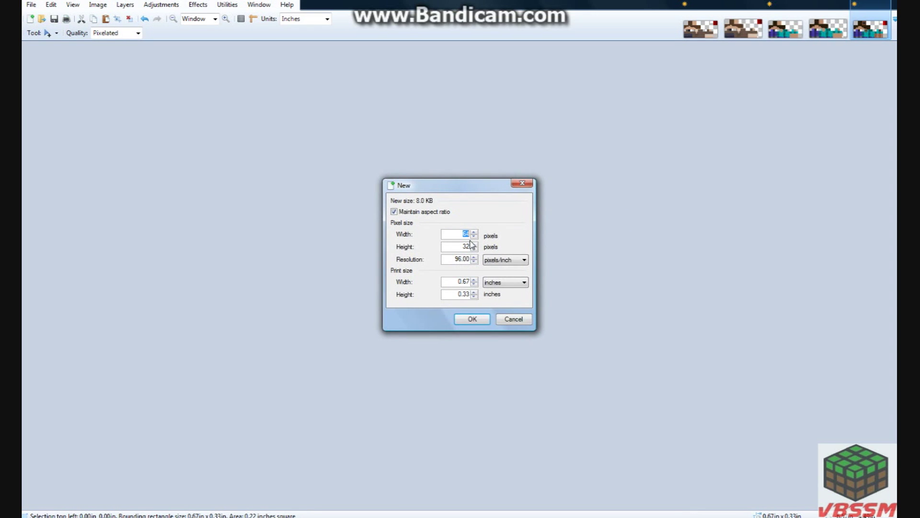
{"action": "left_click", "coordinate": [472, 320]}
{"action": "left_click", "coordinate": [103, 19]}
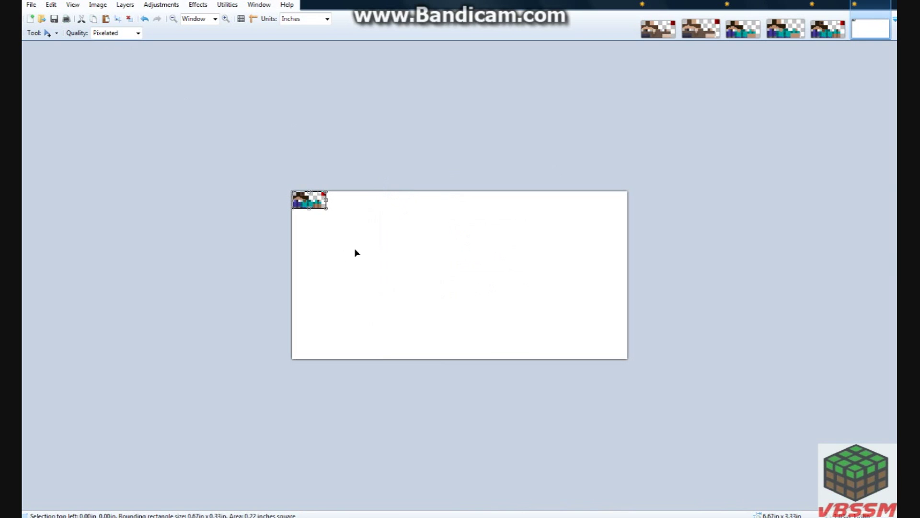
{"action": "left_click_drag", "start_coordinate": [326, 208], "coordinate": [628, 359]}
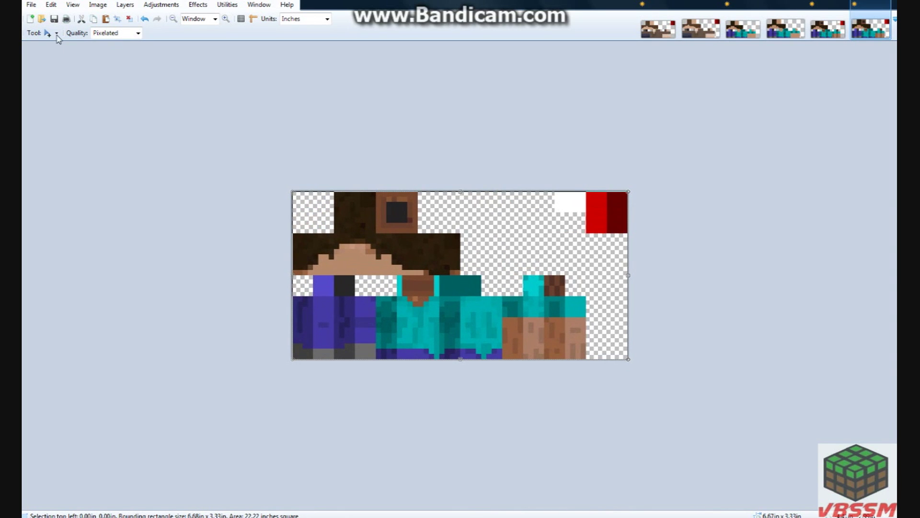
- Save the enlarged skin as char.png in PNG format, replacing the existing file, and return to Blender
{"action": "left_click", "coordinate": [32, 5]}
{"action": "left_click", "coordinate": [59, 93]}
{"action": "left_click", "coordinate": [127, 131]}
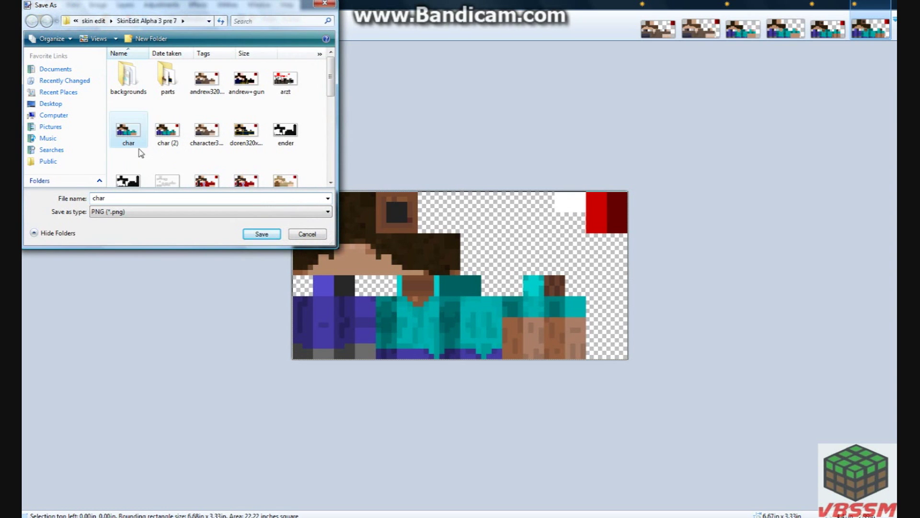
{"action": "left_click", "coordinate": [264, 233]}
{"action": "left_click", "coordinate": [494, 262]}
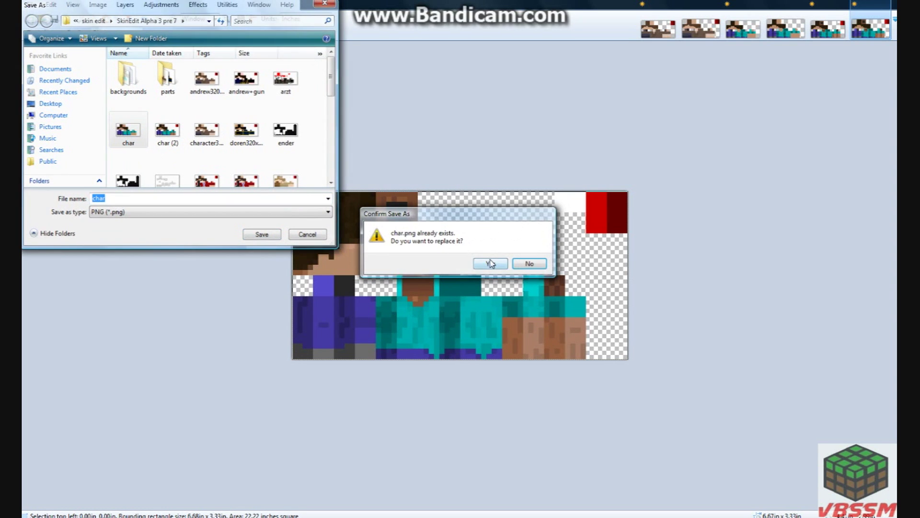
{"action": "key", "text": "Return"}
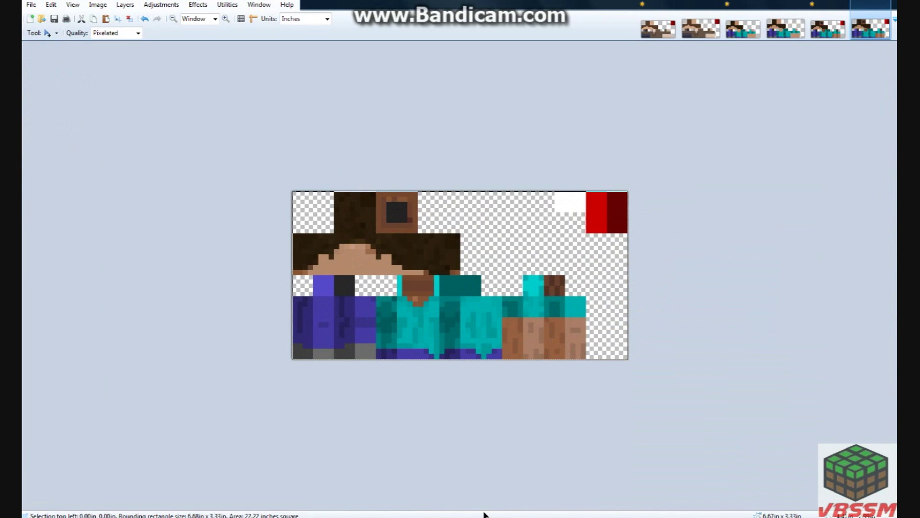
{"action": "left_click", "coordinate": [485, 513]}
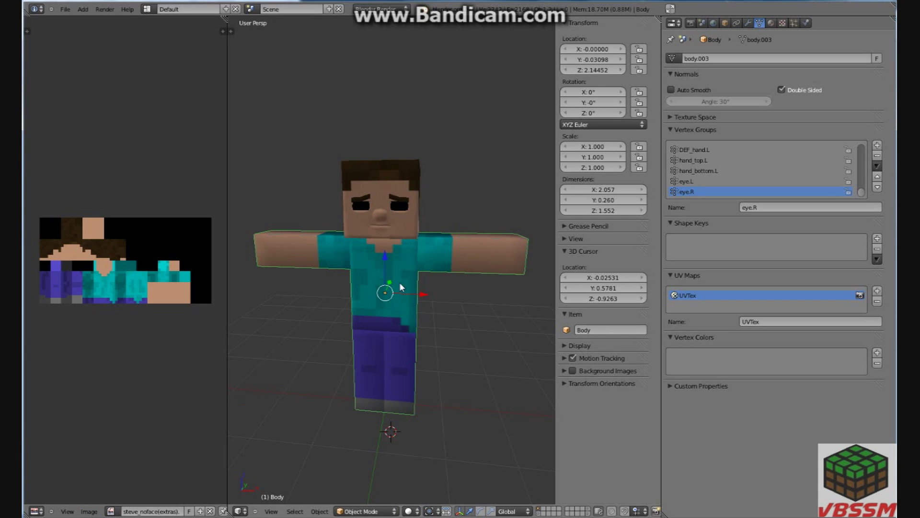
- Replace the rig's texture image with char.png via Image > Replace Image
{"action": "middle_click_drag", "start_coordinate": [271, 195], "coordinate": [257, 209]}
{"action": "middle_click_drag", "start_coordinate": [300, 137], "coordinate": [307, 135]}
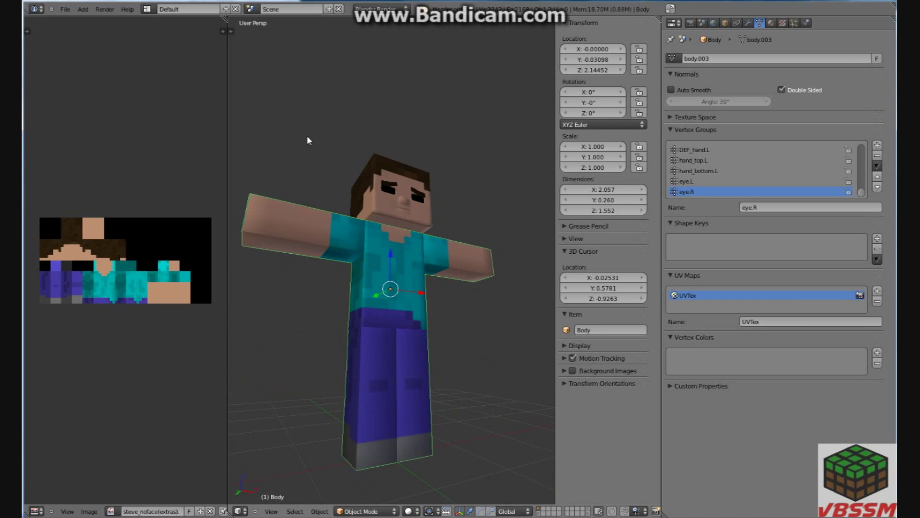
{"action": "left_click", "coordinate": [91, 510]}
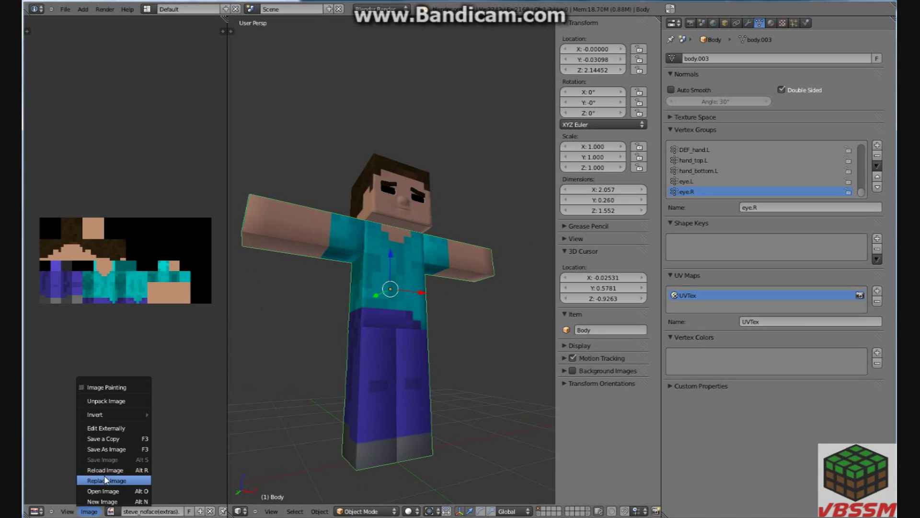
{"action": "left_click", "coordinate": [104, 478]}
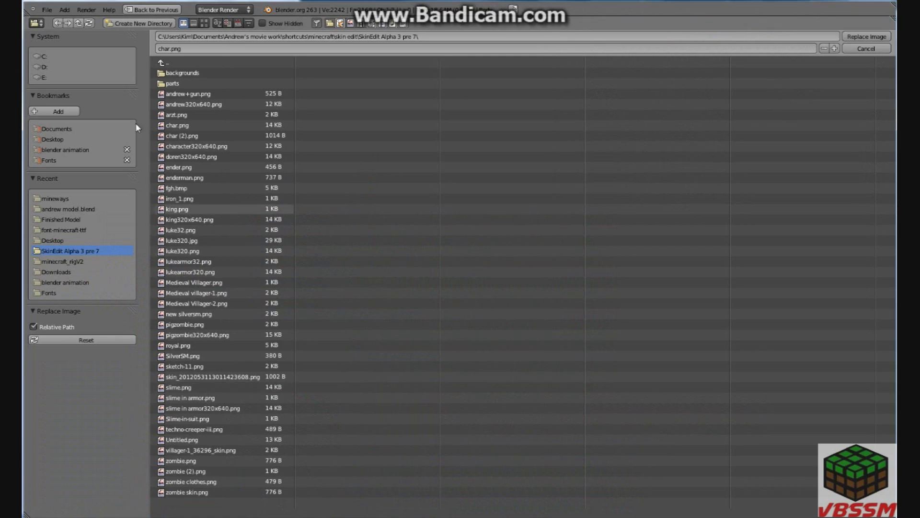
{"action": "left_click", "coordinate": [172, 127]}
{"action": "double_click", "coordinate": [173, 128]}
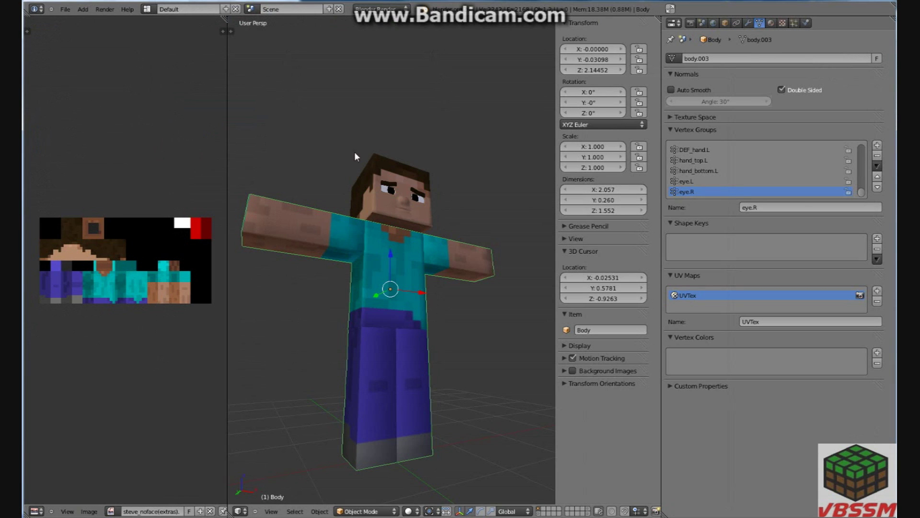
- Orbit and zoom to inspect the retextured head and arm, then return to Paint.NET
{"action": "middle_click_drag", "start_coordinate": [355, 151], "coordinate": [340, 187]}
{"action": "middle_click_drag", "start_coordinate": [441, 203], "coordinate": [283, 193]}
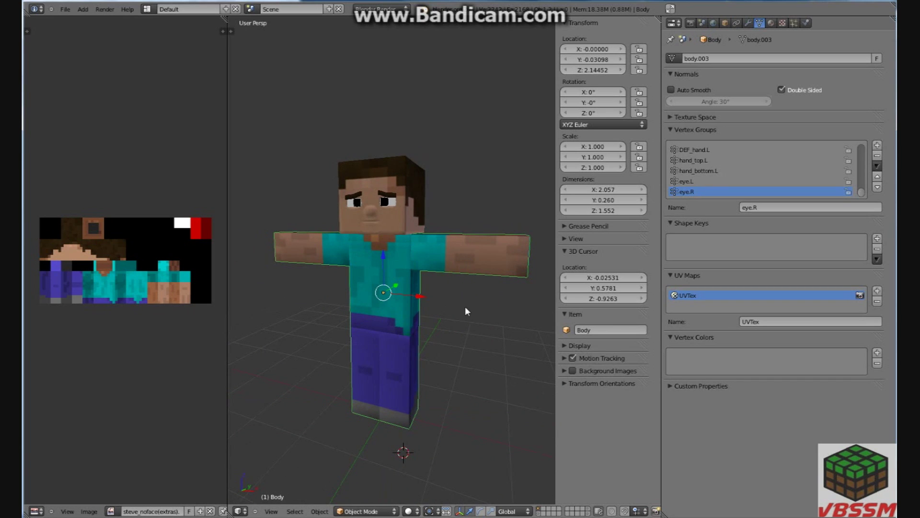
{"action": "middle_click_drag", "start_coordinate": [465, 307], "coordinate": [457, 271]}
{"action": "middle_click_drag", "start_coordinate": [482, 221], "coordinate": [452, 200]}
{"action": "scroll", "coordinate": [493, 239], "scroll_direction": "up", "scroll_amount": 4}
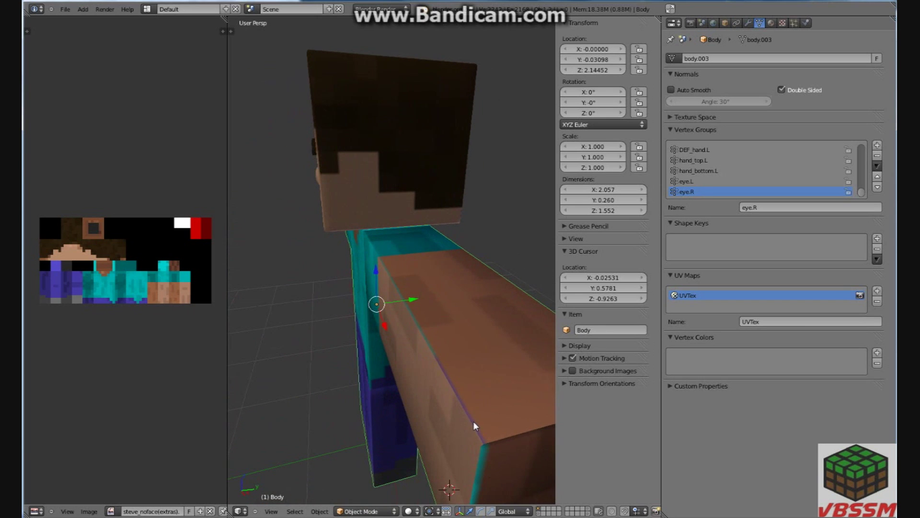
{"action": "key", "text": "alt+Tab"}
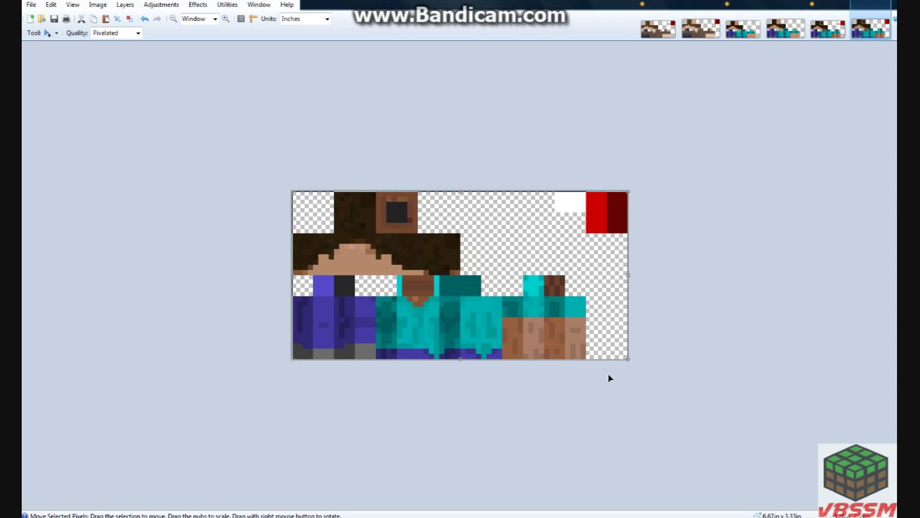
- Refit the enlarged skin to the canvas edges and resave it in Paint.NET
{"action": "mouse_move", "coordinate": [629, 360]}
{"action": "left_mouse_down"}
{"action": "mouse_move", "coordinate": [559, 309]}
{"action": "mouse_move", "coordinate": [629, 359]}
{"action": "left_mouse_up"}
{"action": "left_click", "coordinate": [31, 5]}
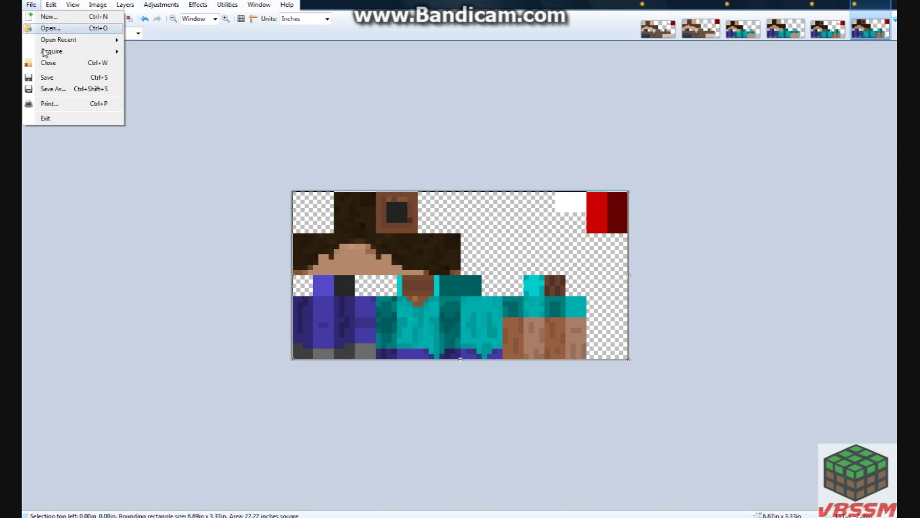
{"action": "left_click", "coordinate": [52, 89]}
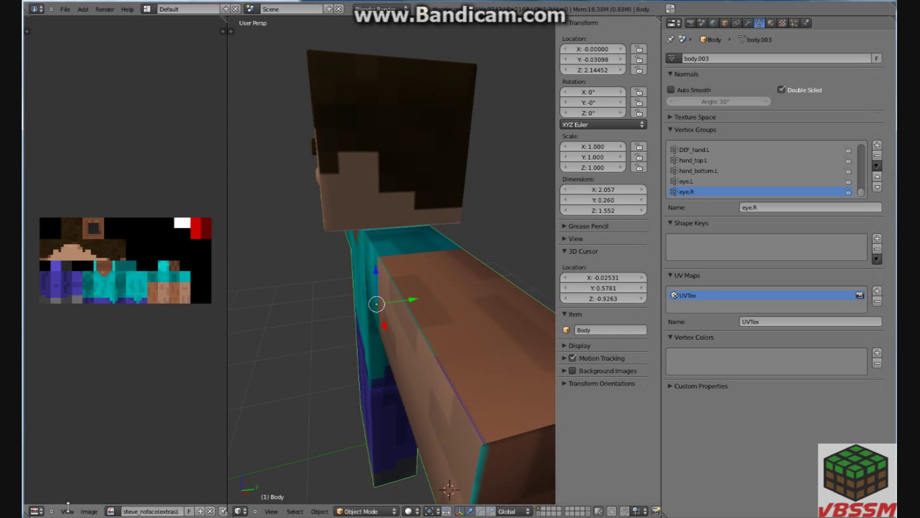
{"action": "left_click", "coordinate": [86, 511]}
- Replace the texture with the resaved char.png from the file browser
{"action": "left_click", "coordinate": [95, 481]}
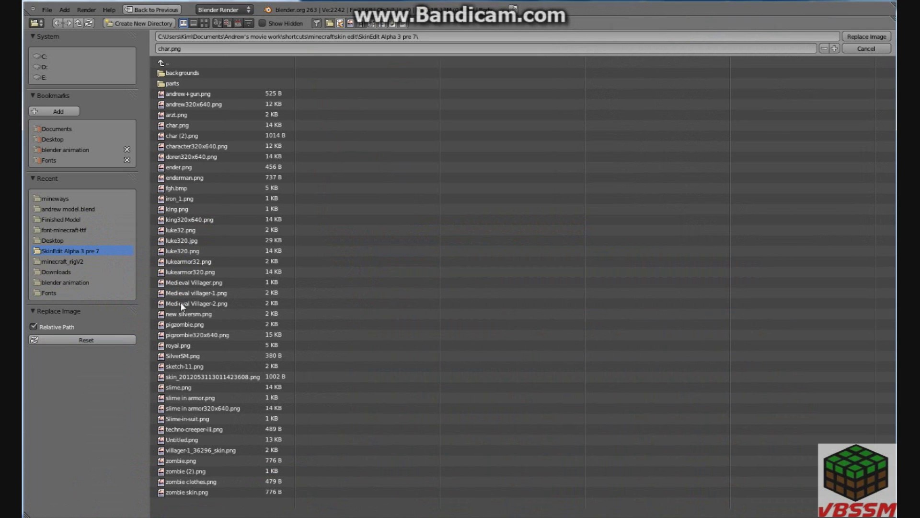
{"action": "double_click", "coordinate": [177, 126]}
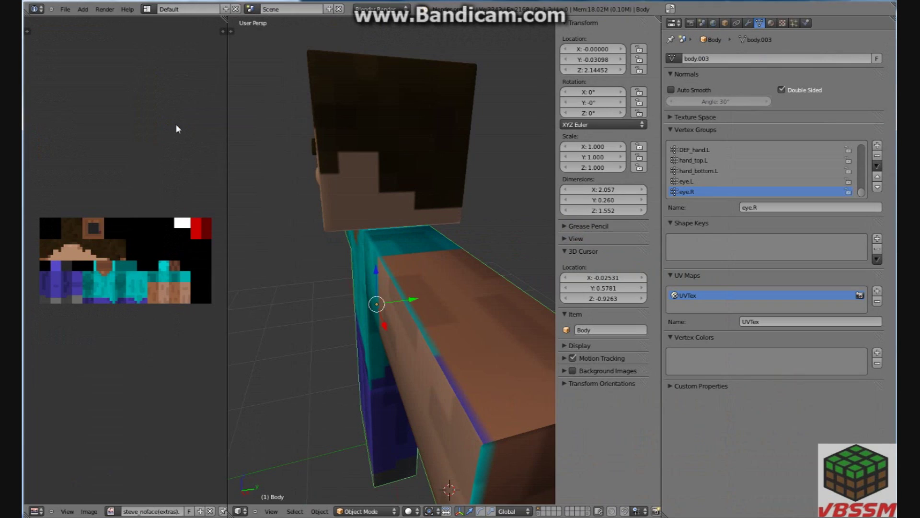